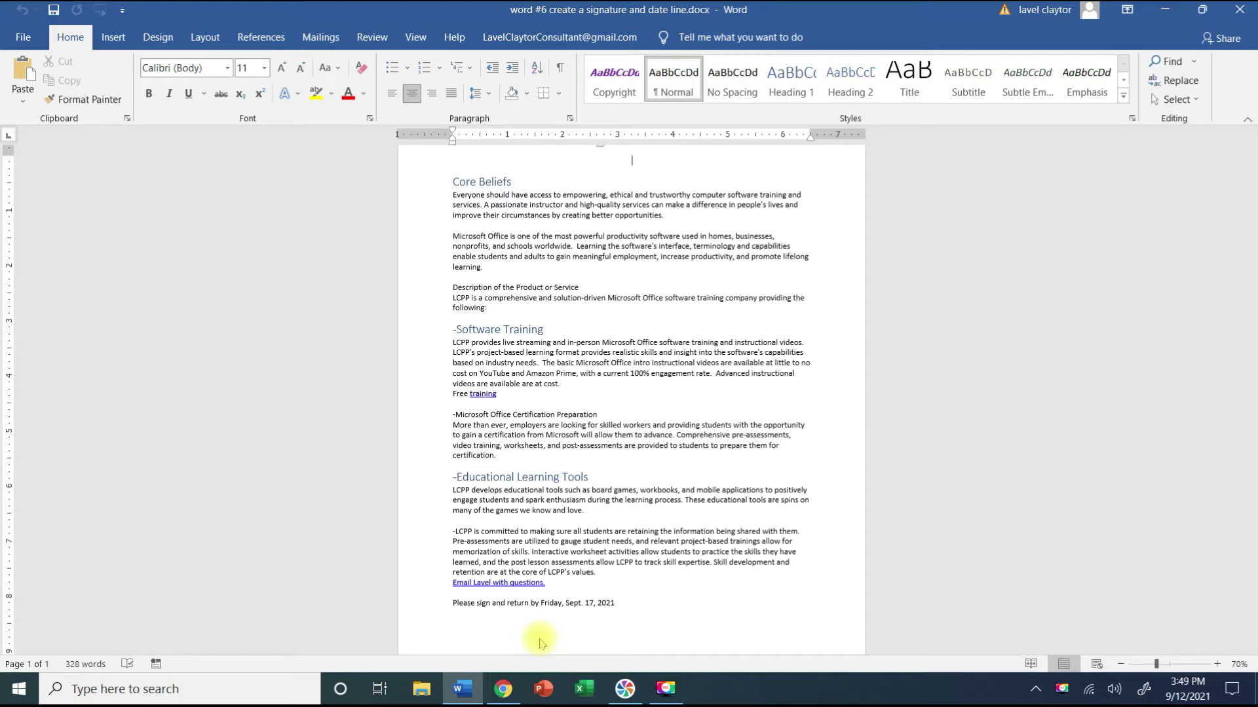
Place the cursor on the blank line below 'Please sign and return by Friday, Sept. 17, 2021'
left_click(463, 631)
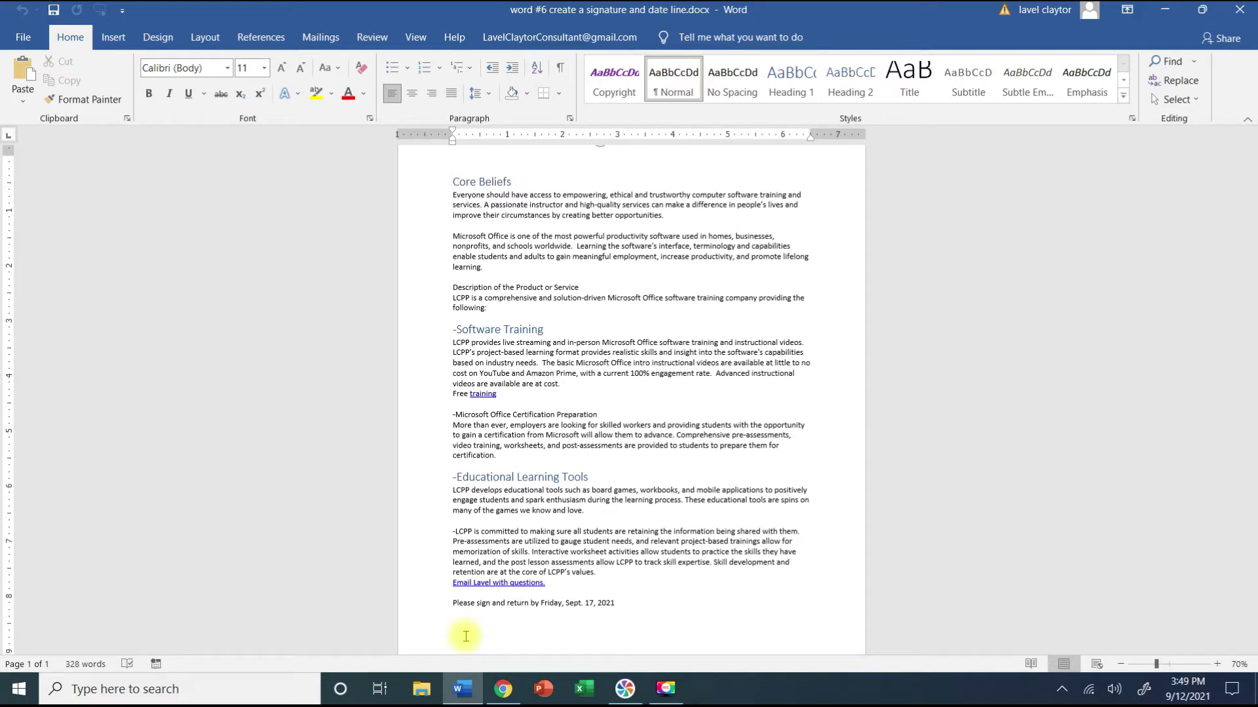
Bring up the Insert Table size grid for a new table below the closing sentence
scroll(465, 636, "up", 15, "ctrl")
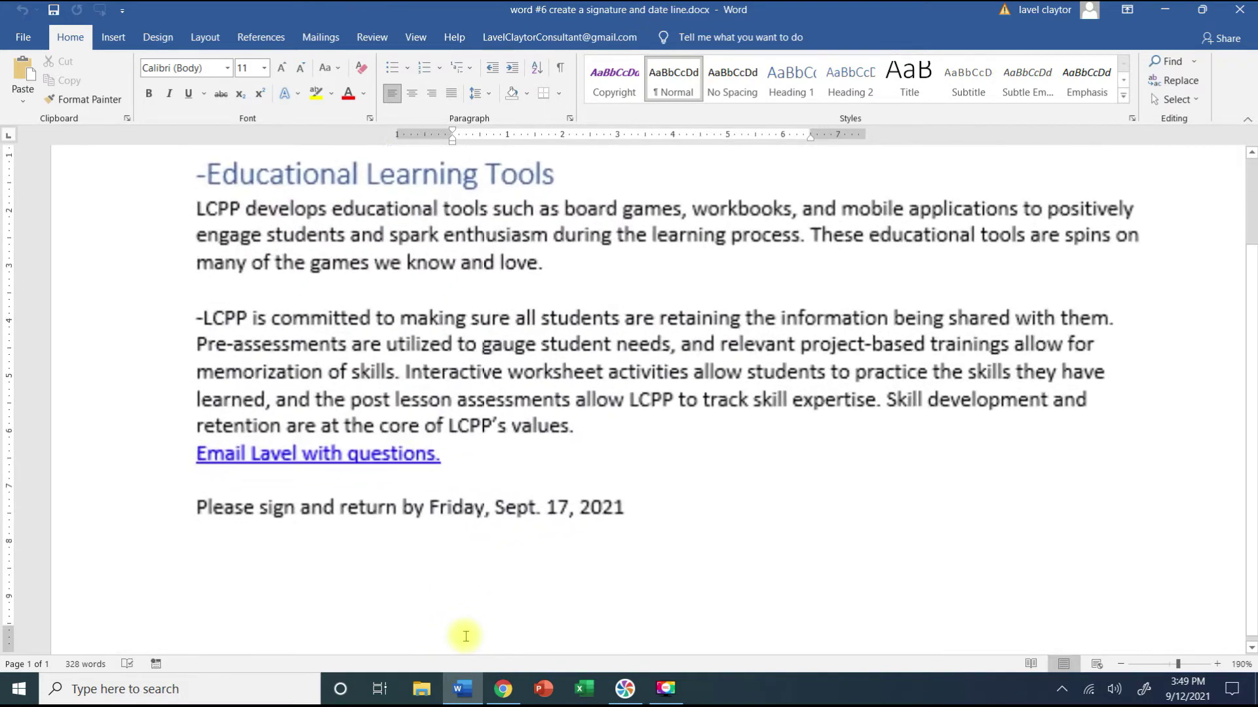
scroll(465, 636, "up", 3, "ctrl")
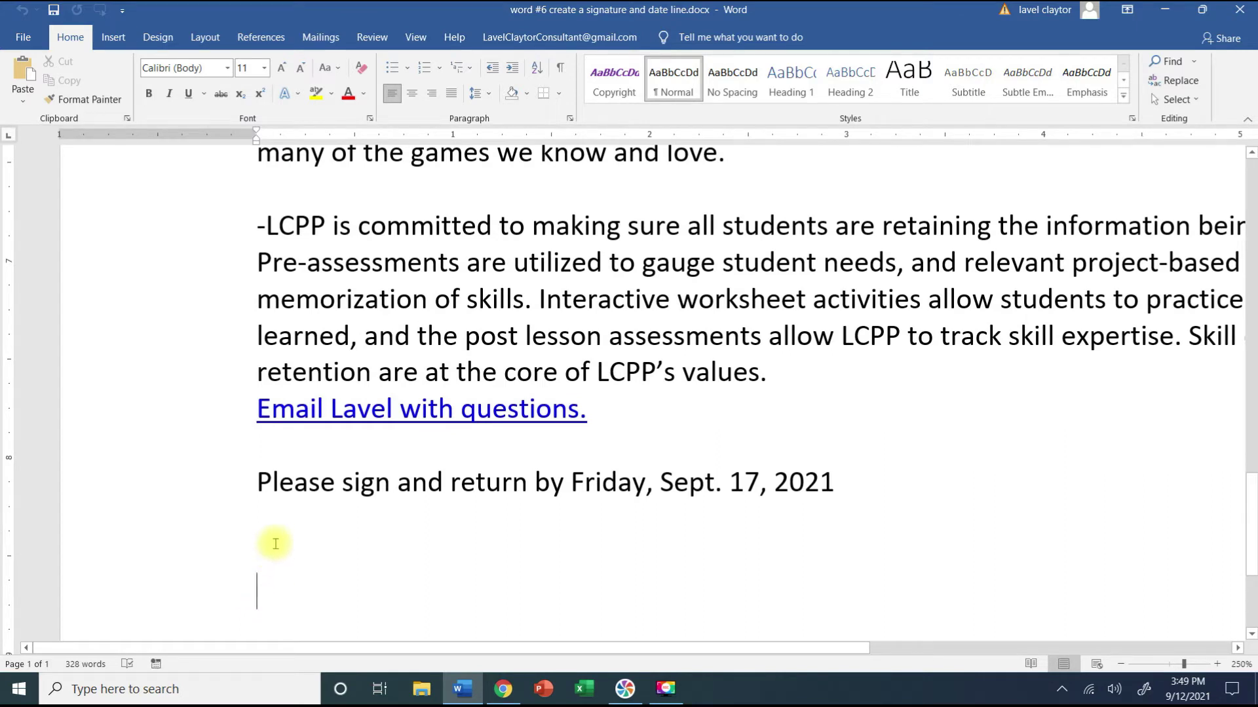
left_click(112, 39)
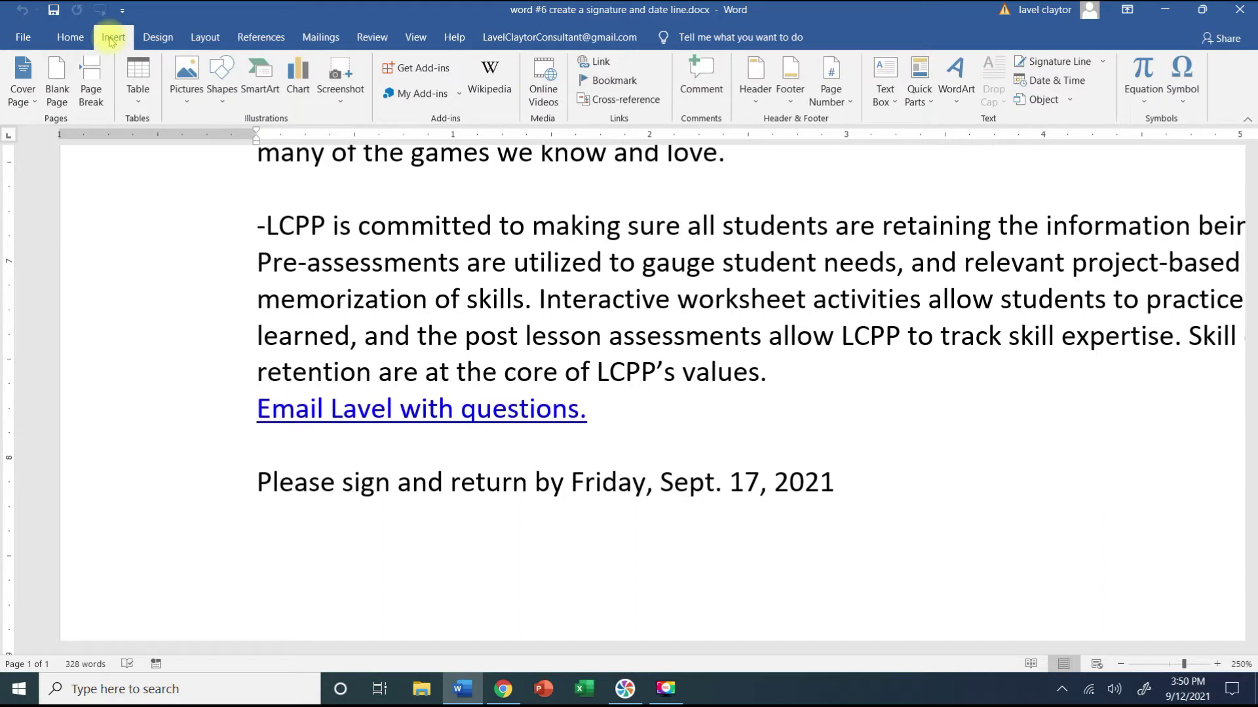
left_click(138, 104)
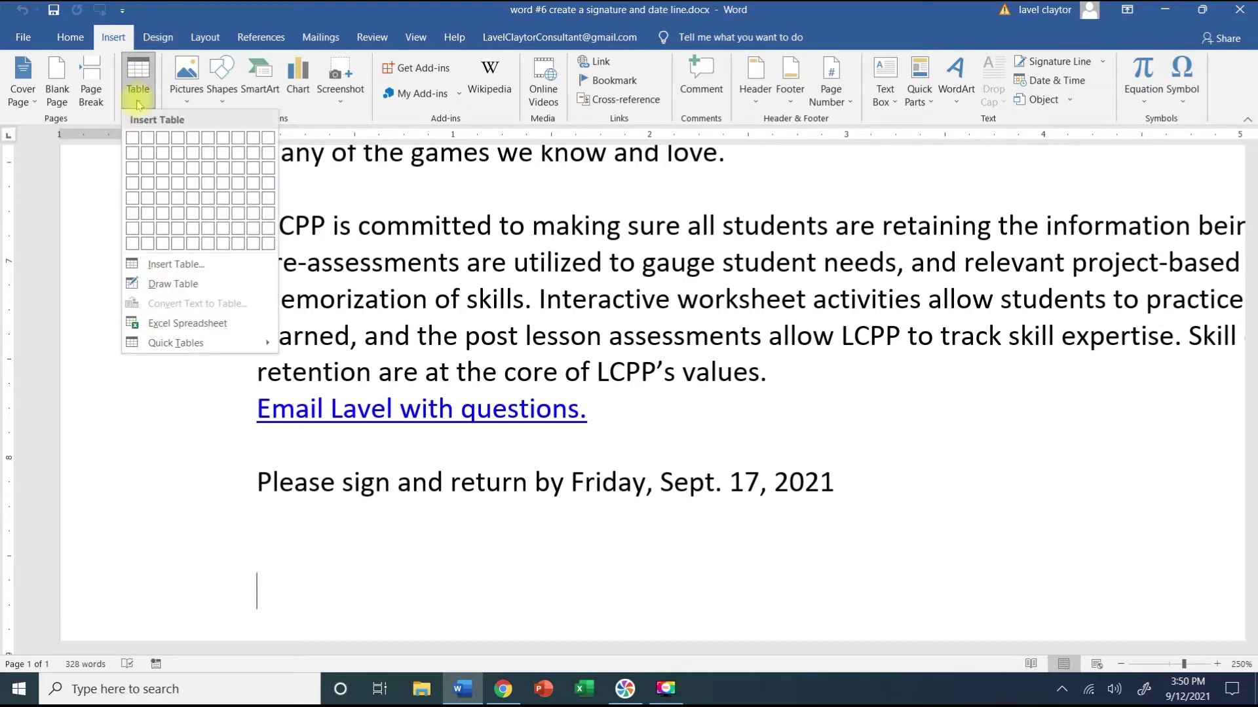
Insert a 2x2 table below the closing sentence
left_click(146, 156)
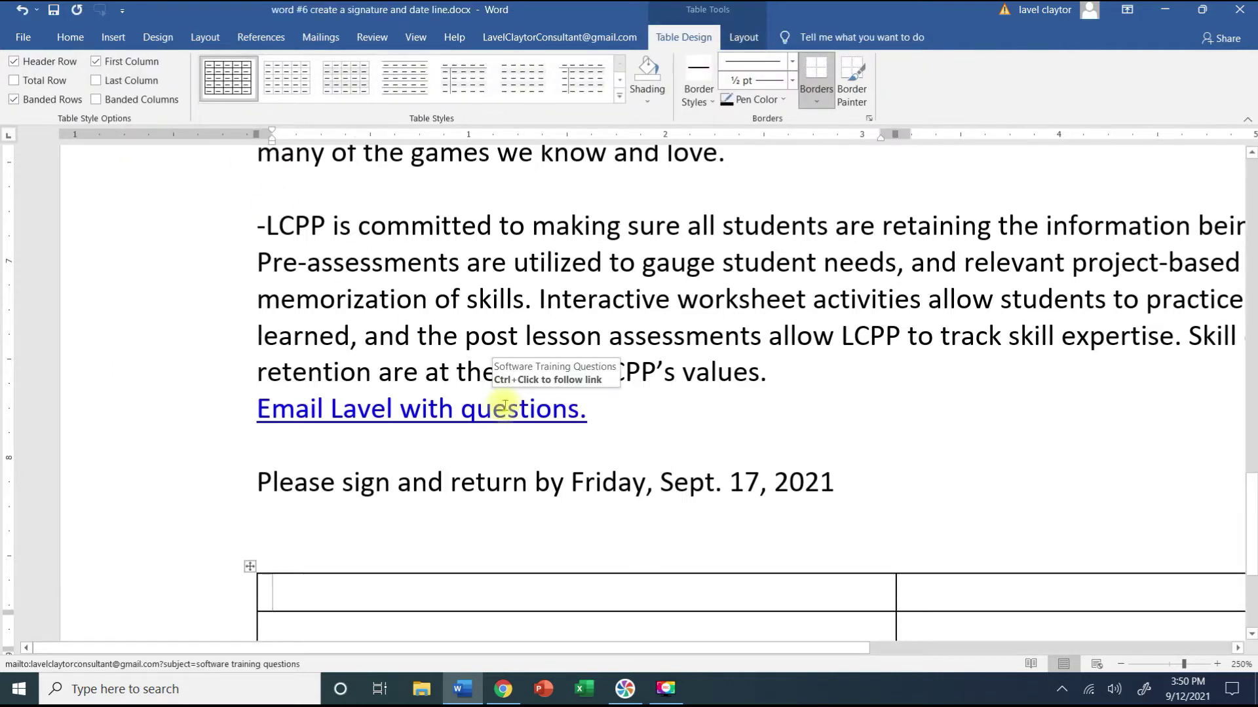
scroll(505, 407, "down", 1)
scroll(505, 407, "down", 3)
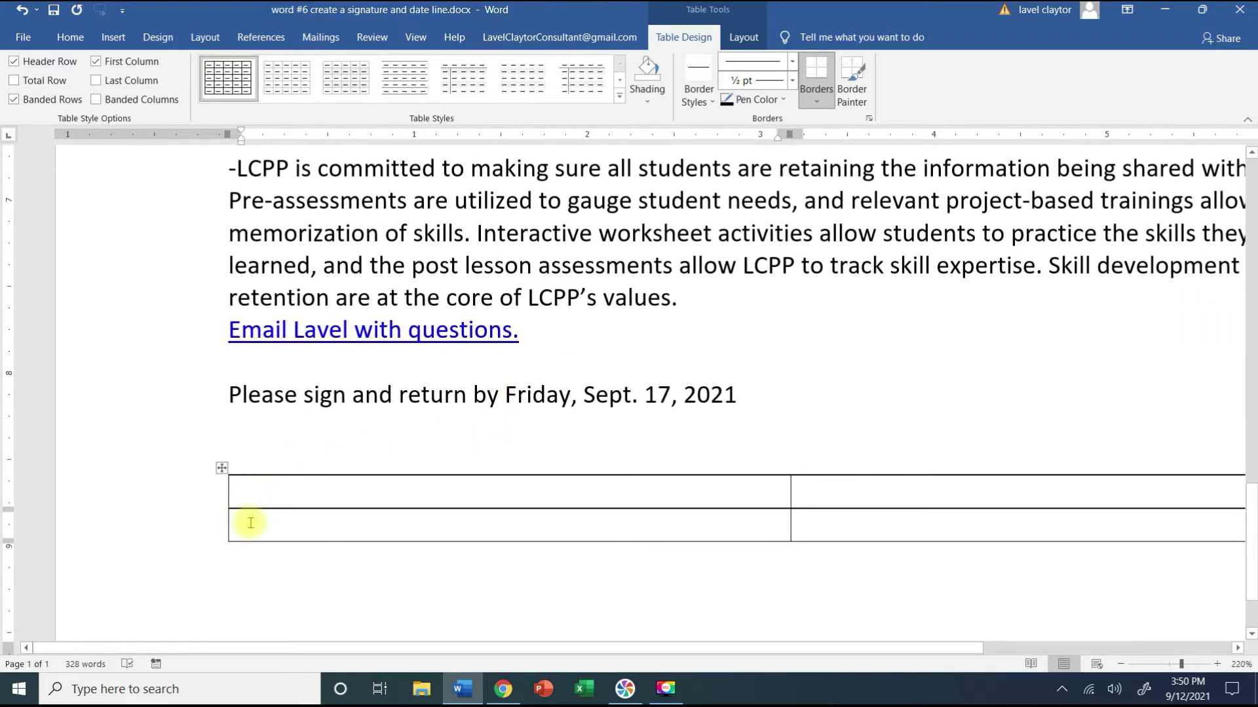
Type 'Sign here' in the second row's left cell and 'Date' in its right cell
left_click(251, 523)
type("Shig")
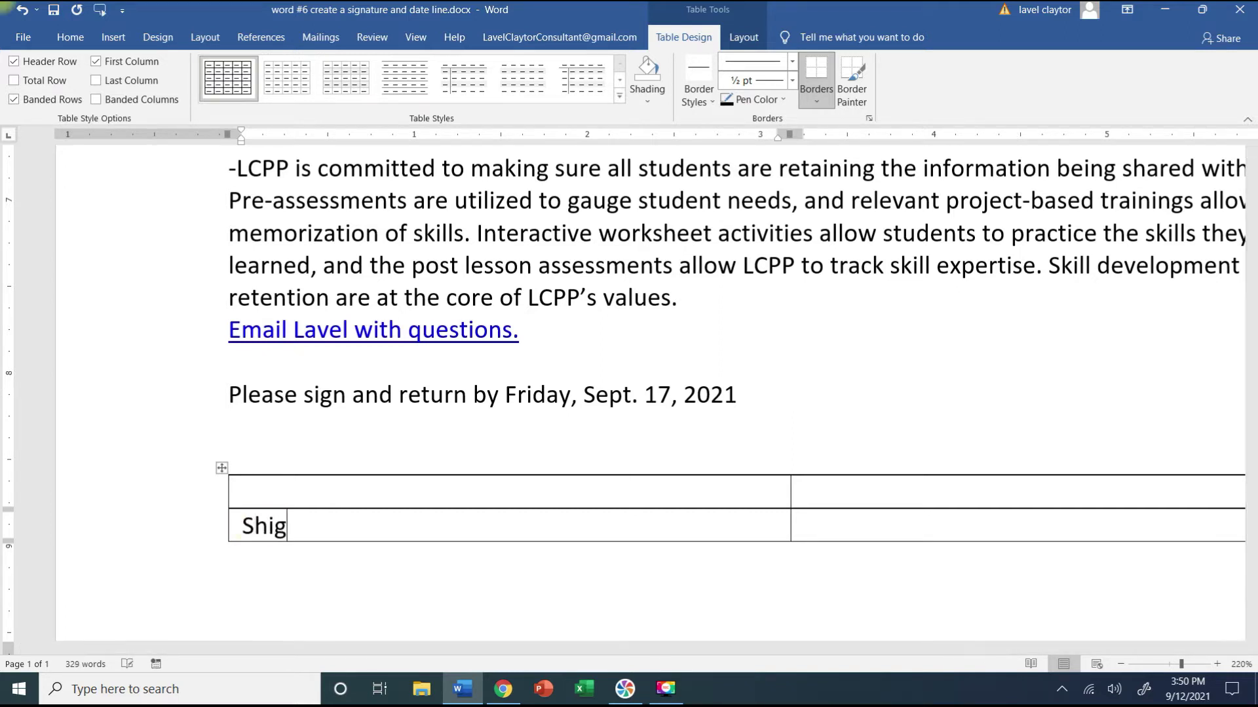
key("BackSpace")
key("BackSpace")
key("BackSpace")
type("ign here")
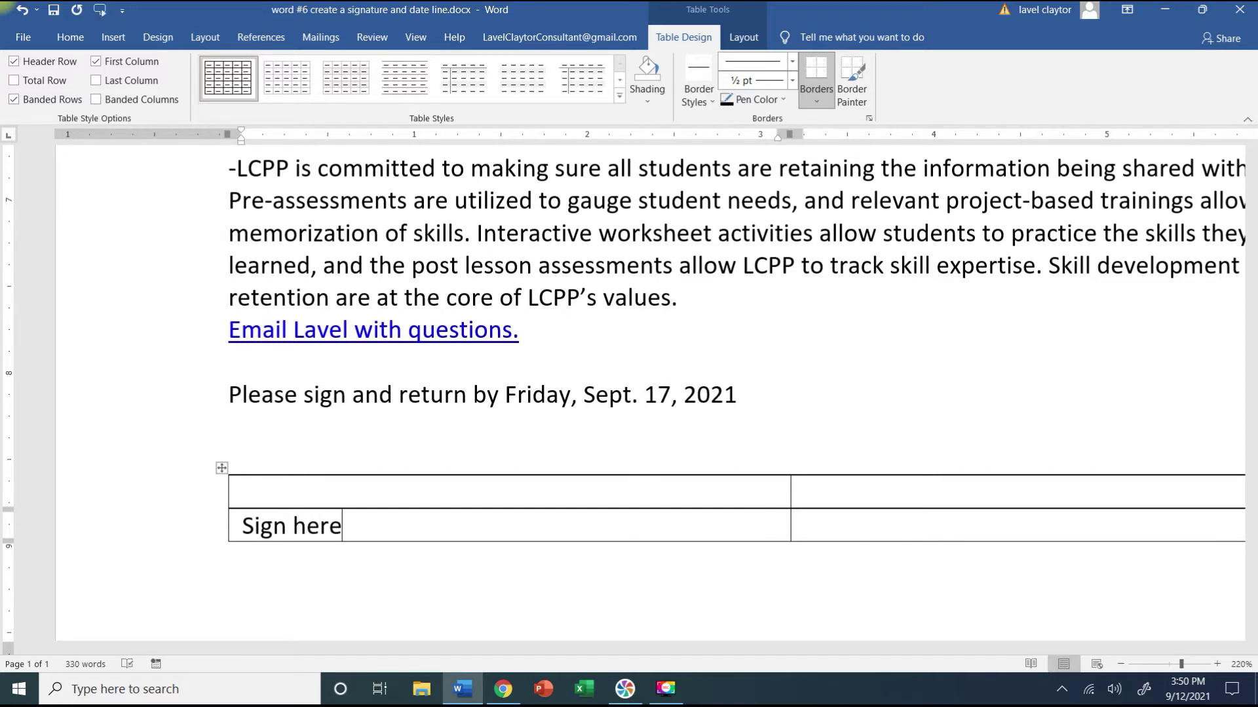
left_click(805, 526)
type("Date")
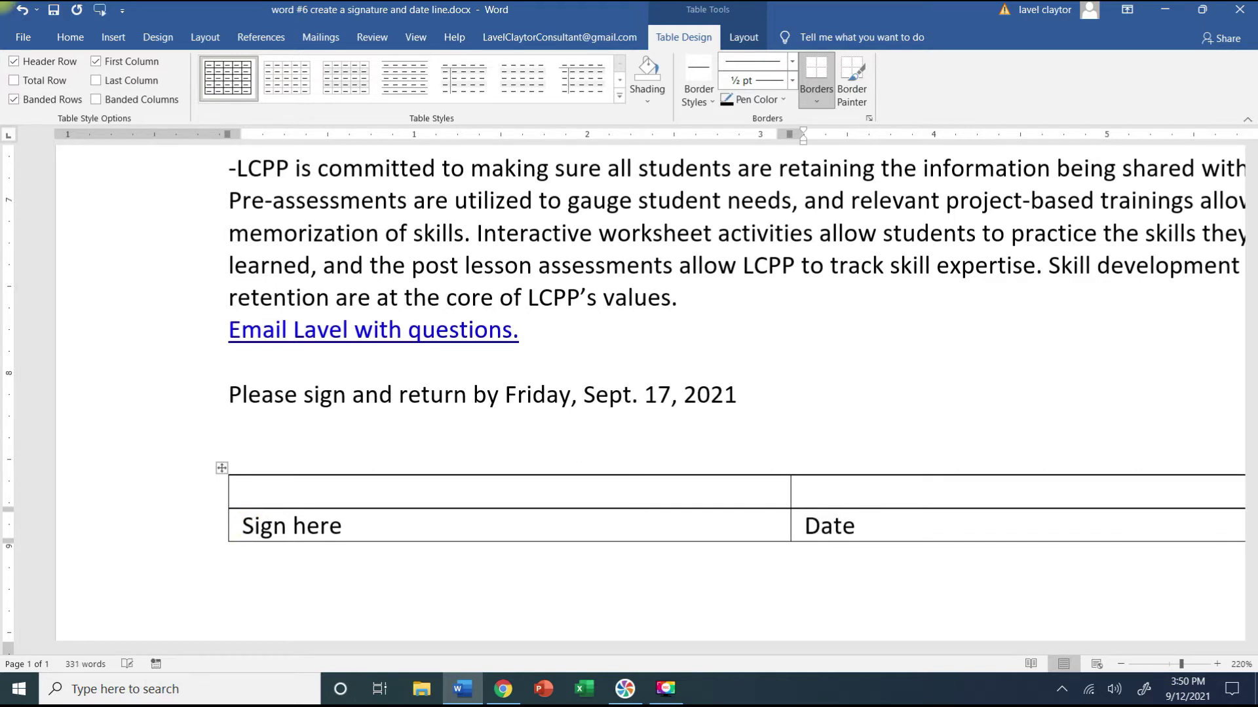
scroll(249, 523, "down", 4)
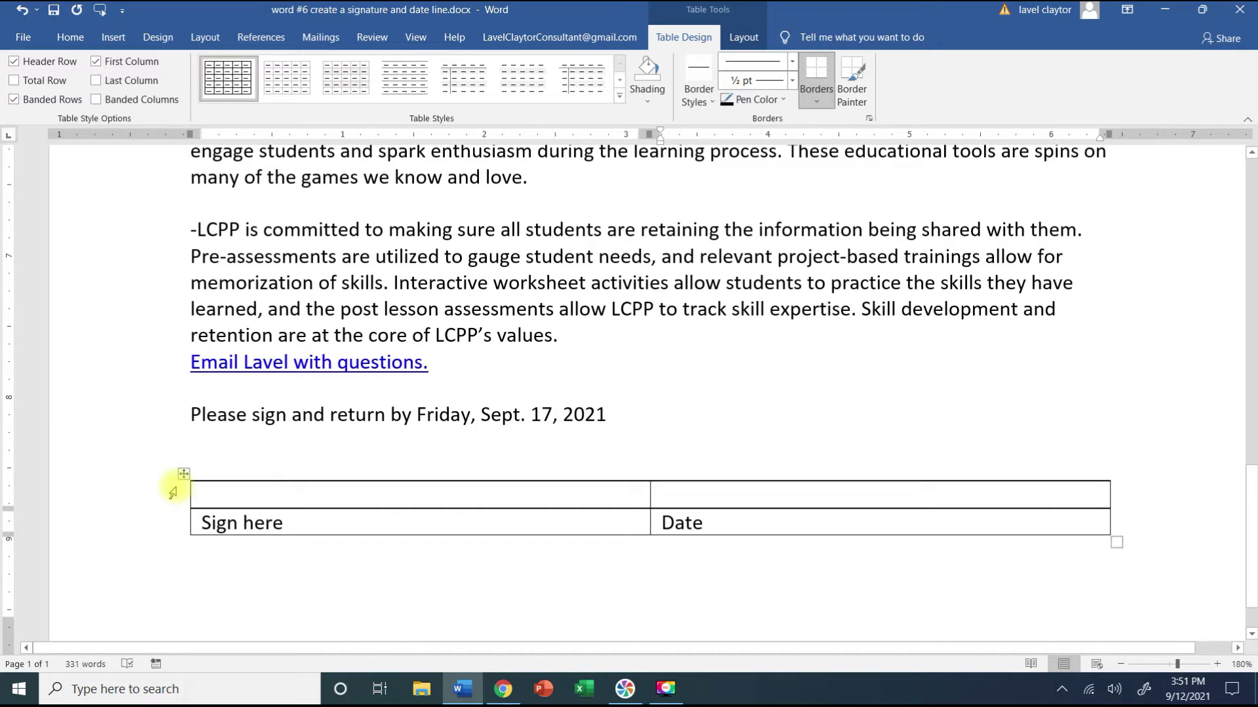
Select the whole signature table and open its Borders and Shading dialog
left_click(183, 474)
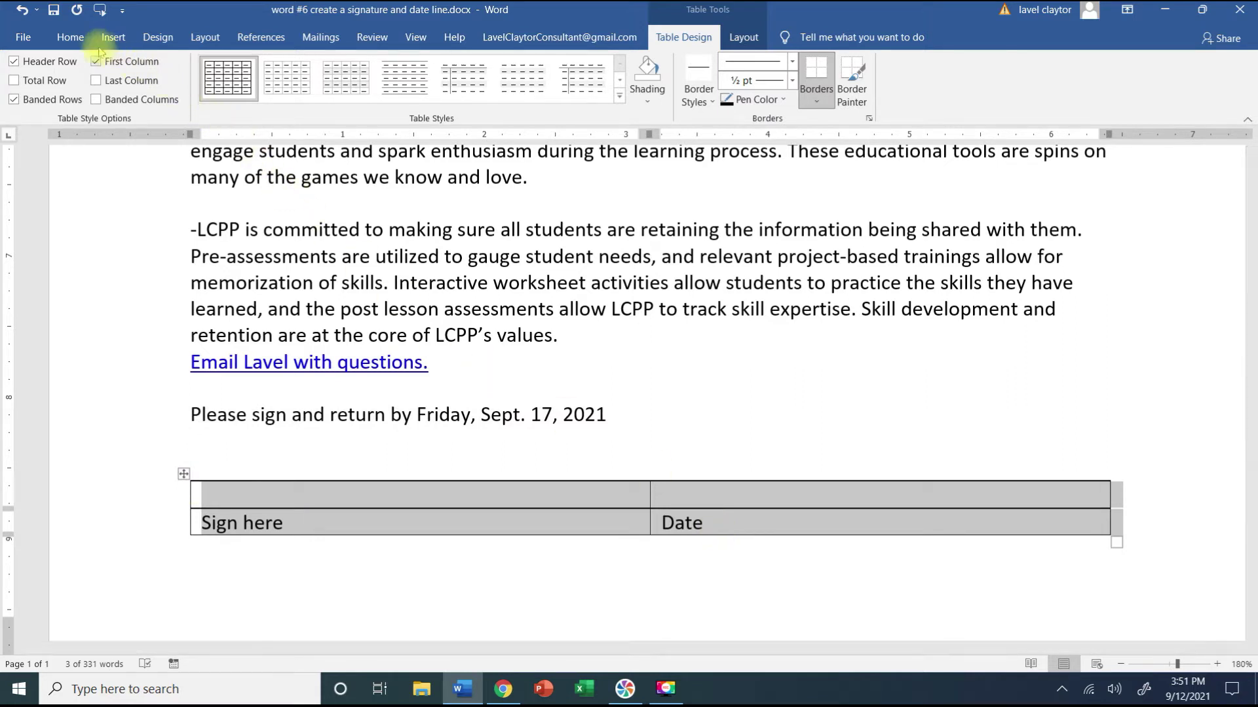
left_click(70, 37)
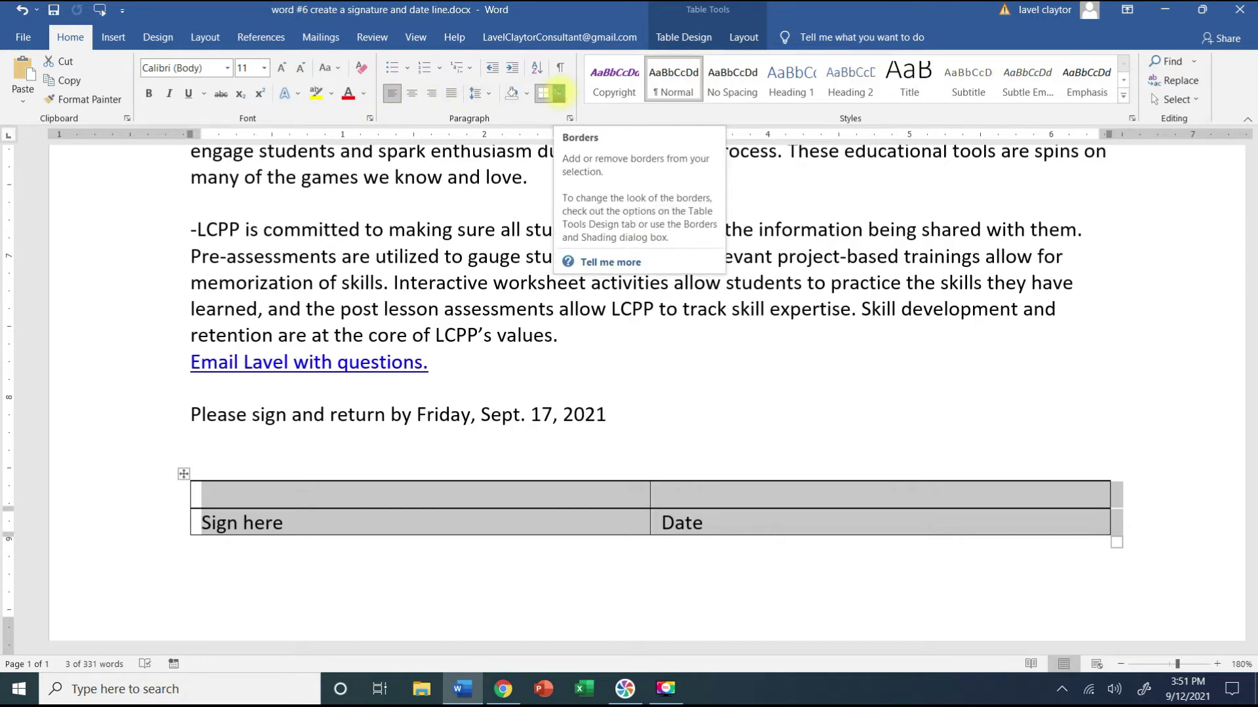
left_click(560, 94)
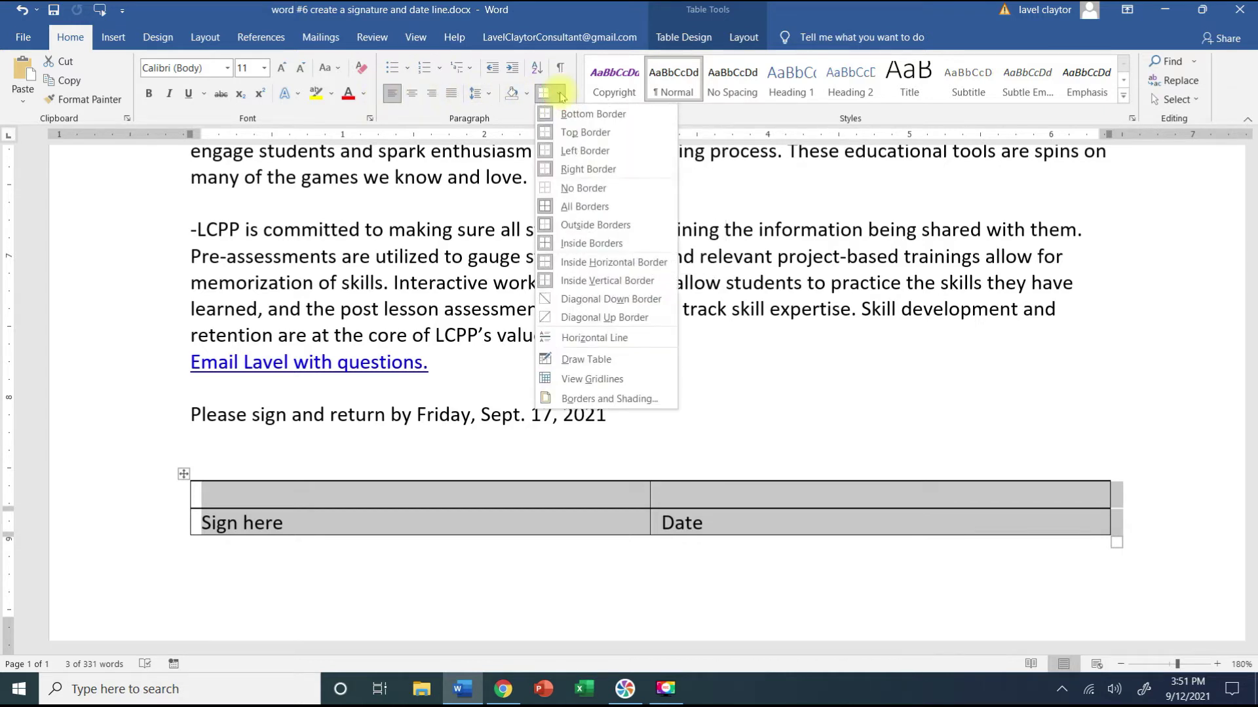
left_click(636, 401)
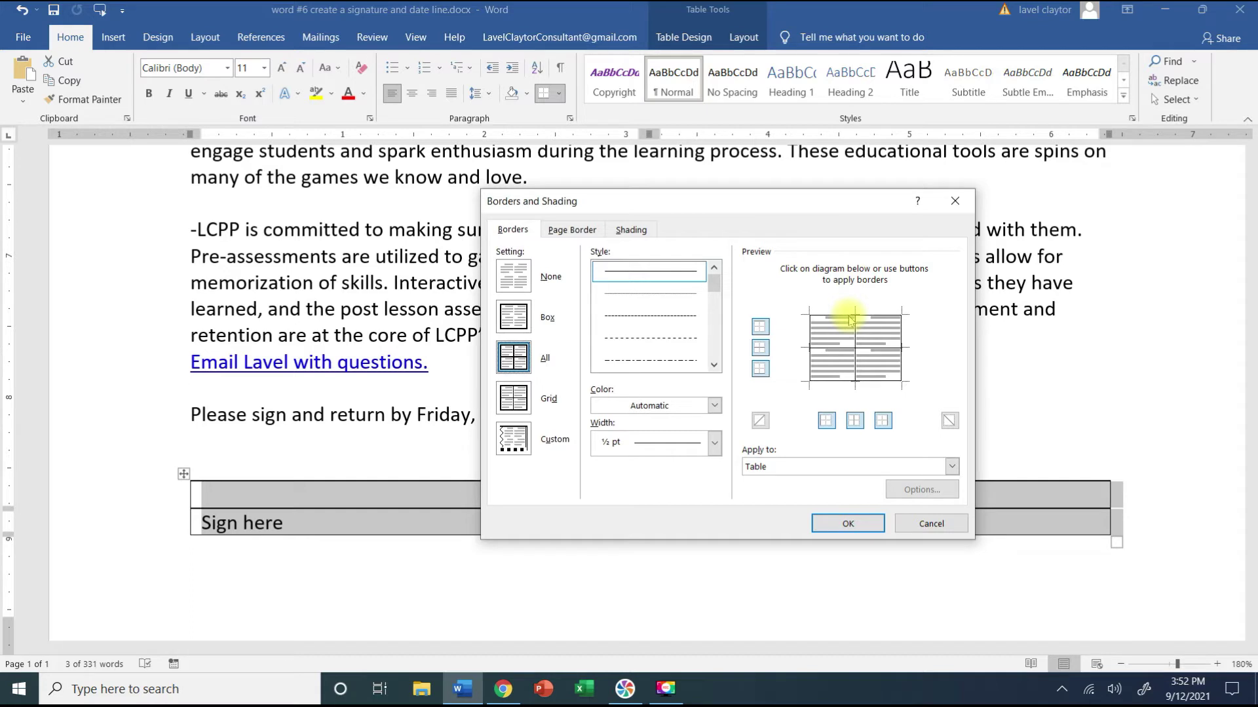
Remove the top, left, right, bottom and inside vertical borders, keeping only the middle horizontal line
left_click(849, 317)
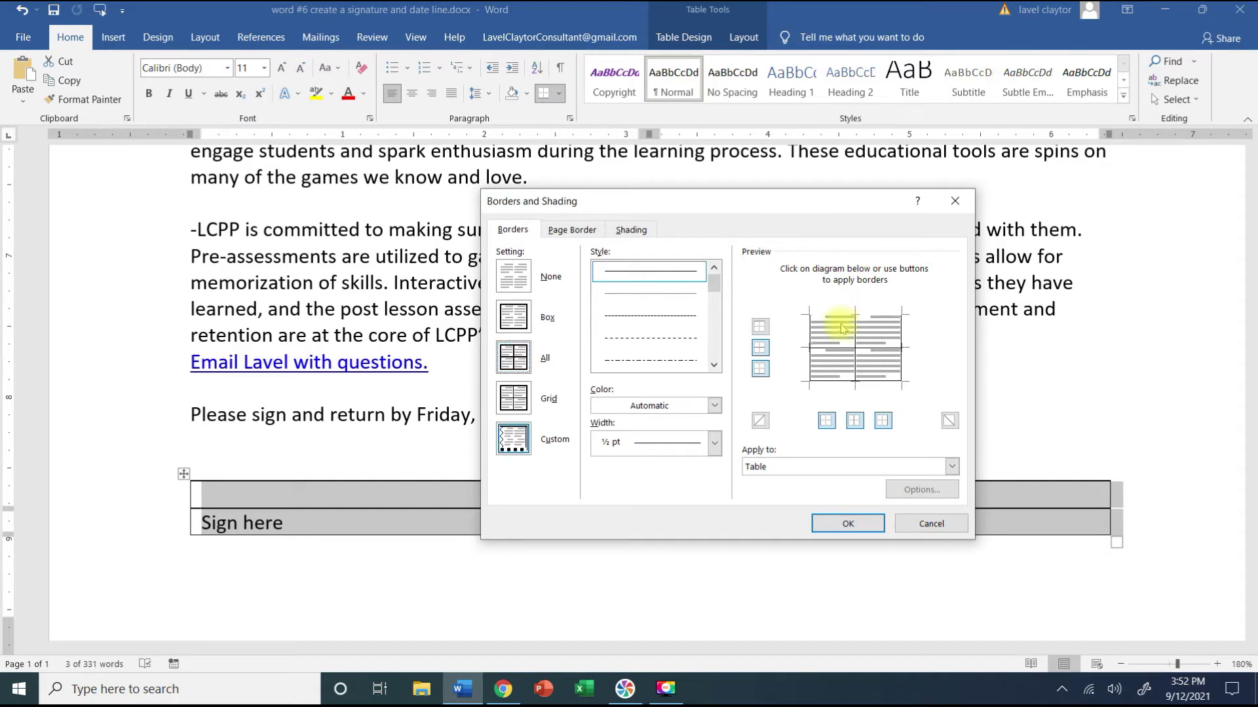
left_click(812, 342)
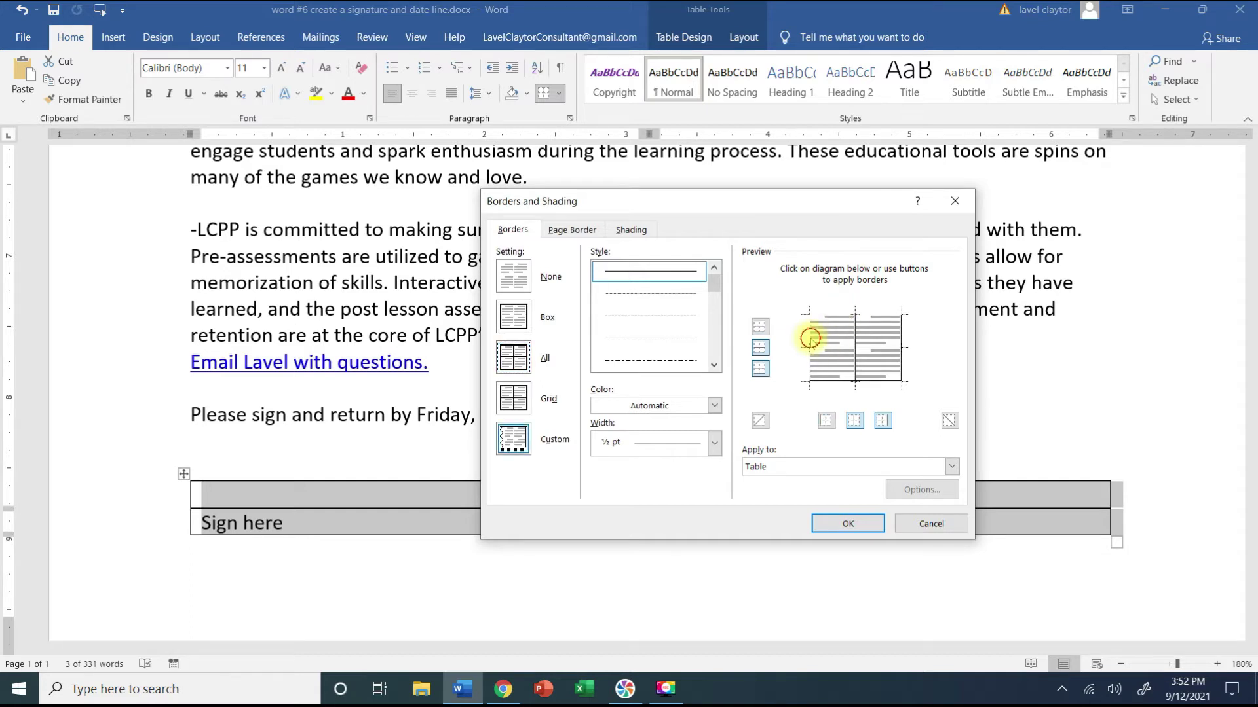
left_click(902, 341)
left_click(881, 384)
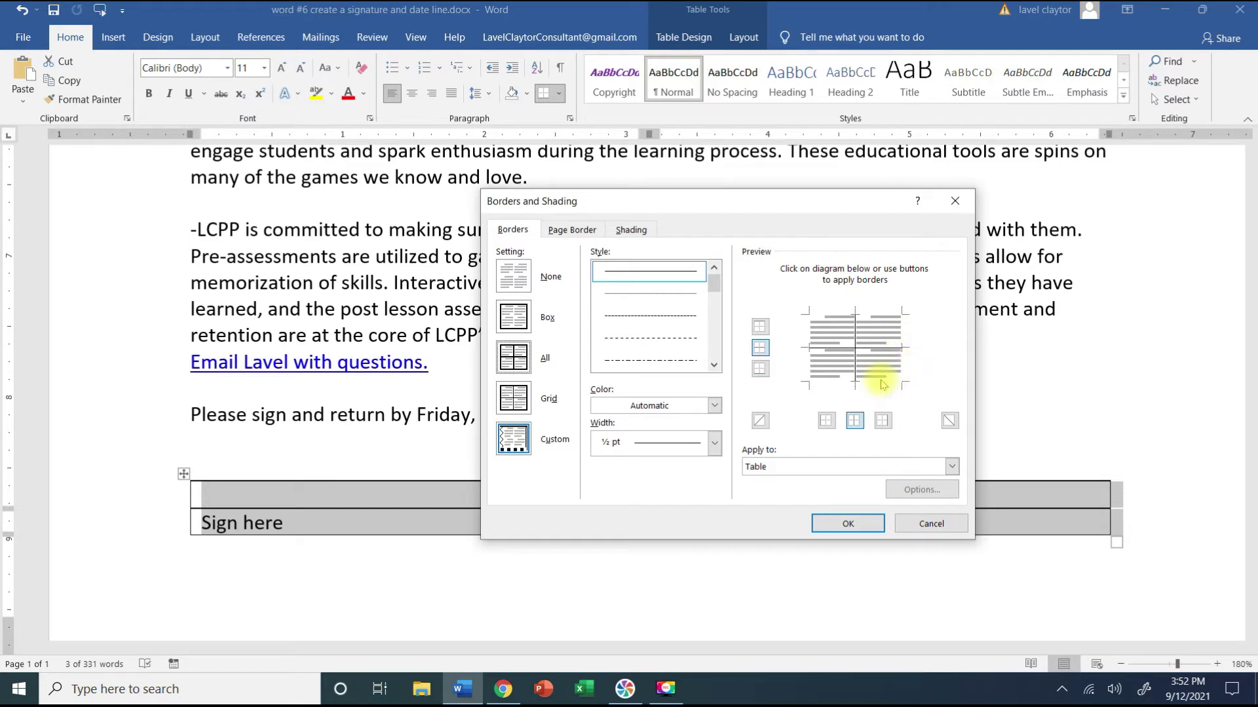
left_click(855, 338)
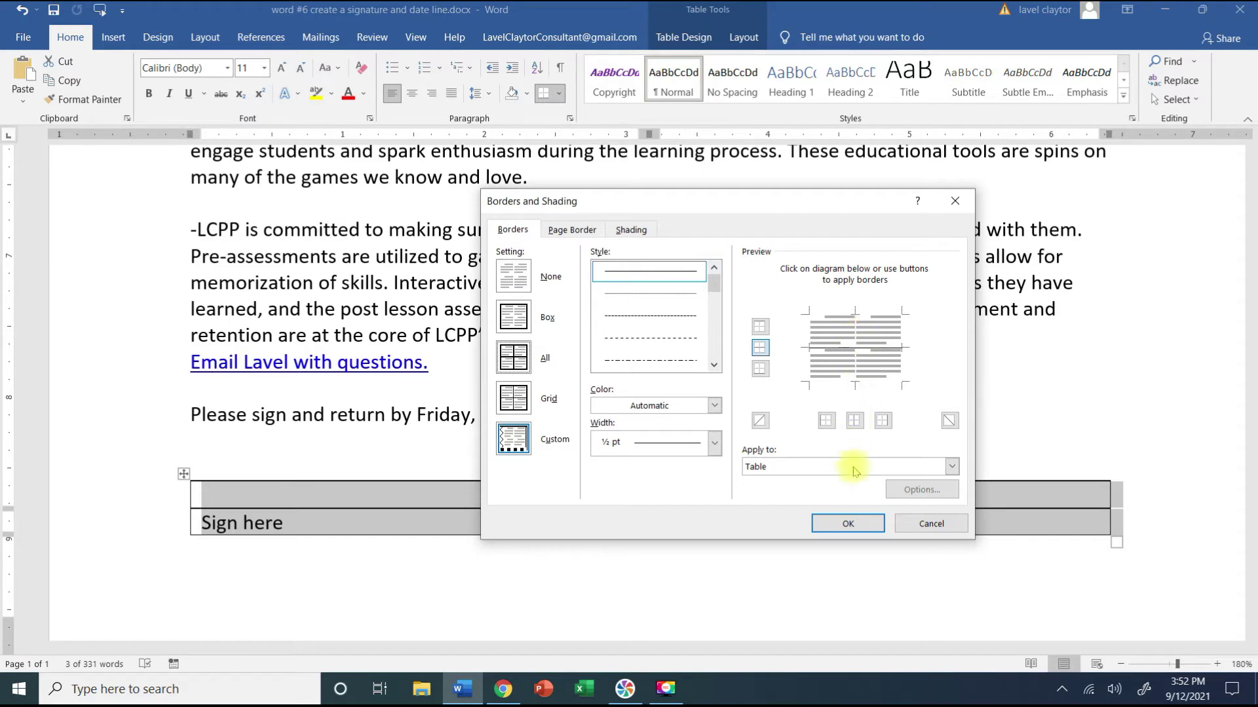
left_click(849, 525)
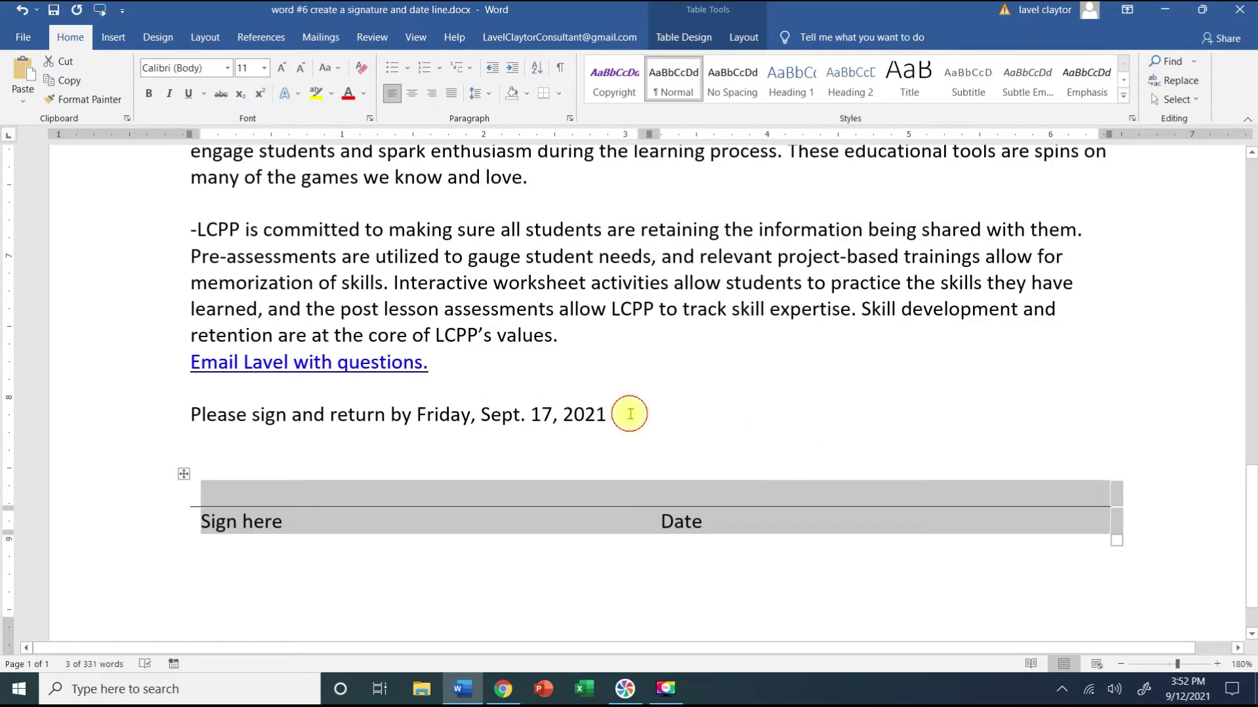
left_click(631, 414)
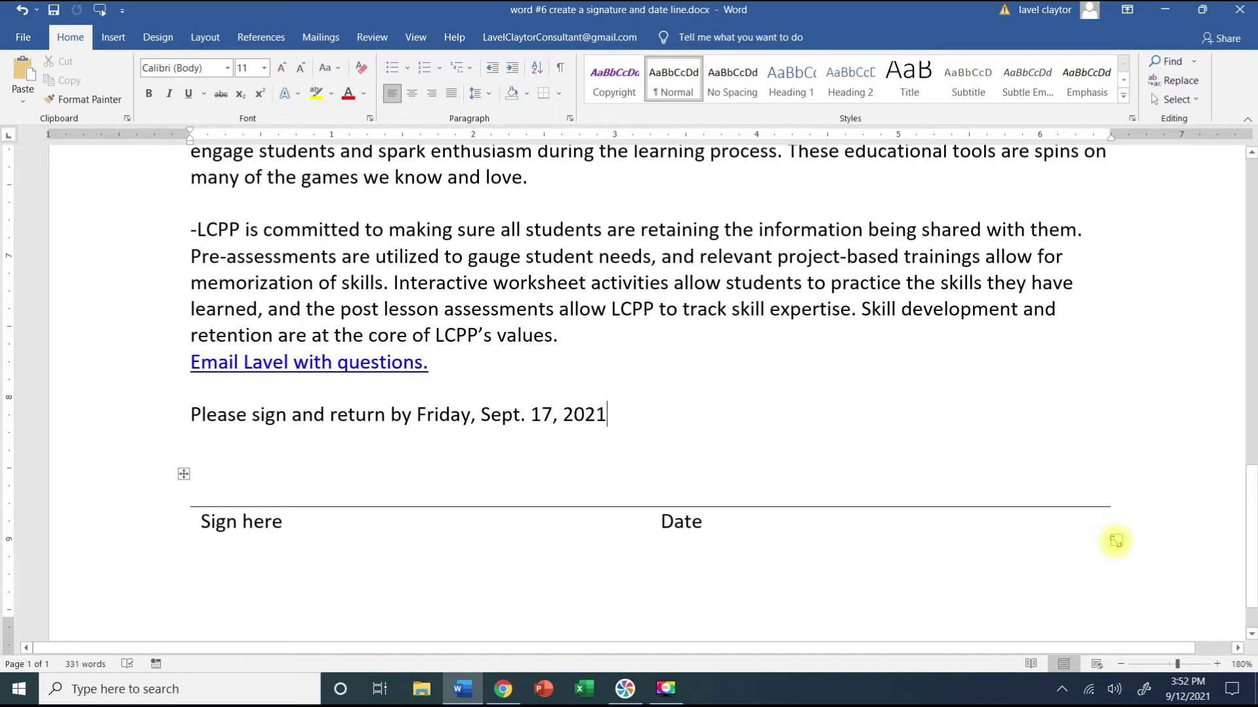
Narrow the table to about two-thirds width and shift the Date column boundary right
left_click_drag(1115, 541, 741, 541)
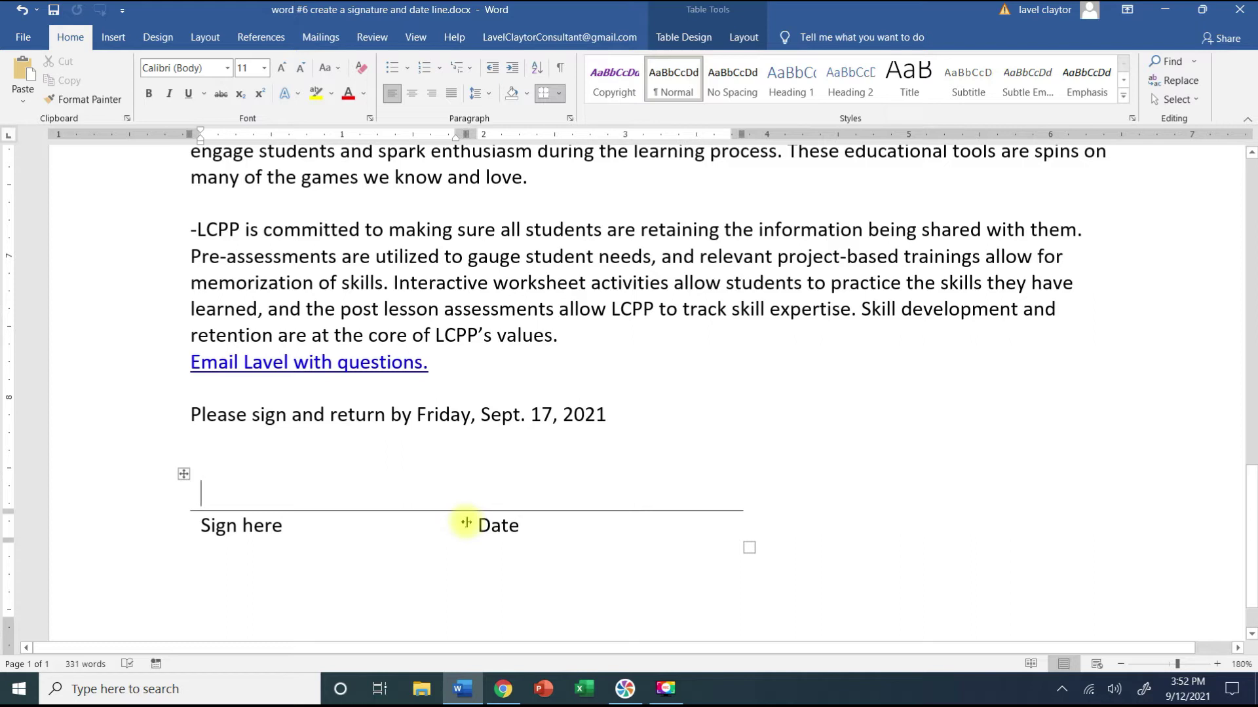
left_click_drag(466, 523, 560, 525)
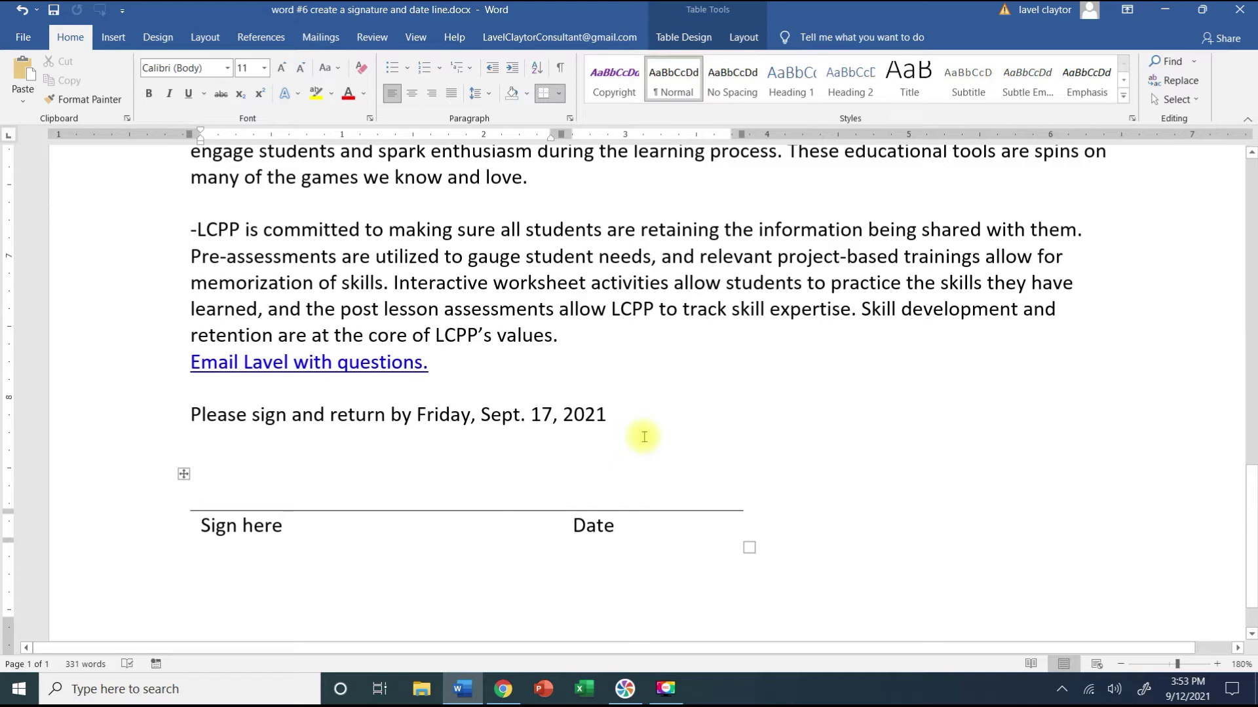
key("ctrl+p")
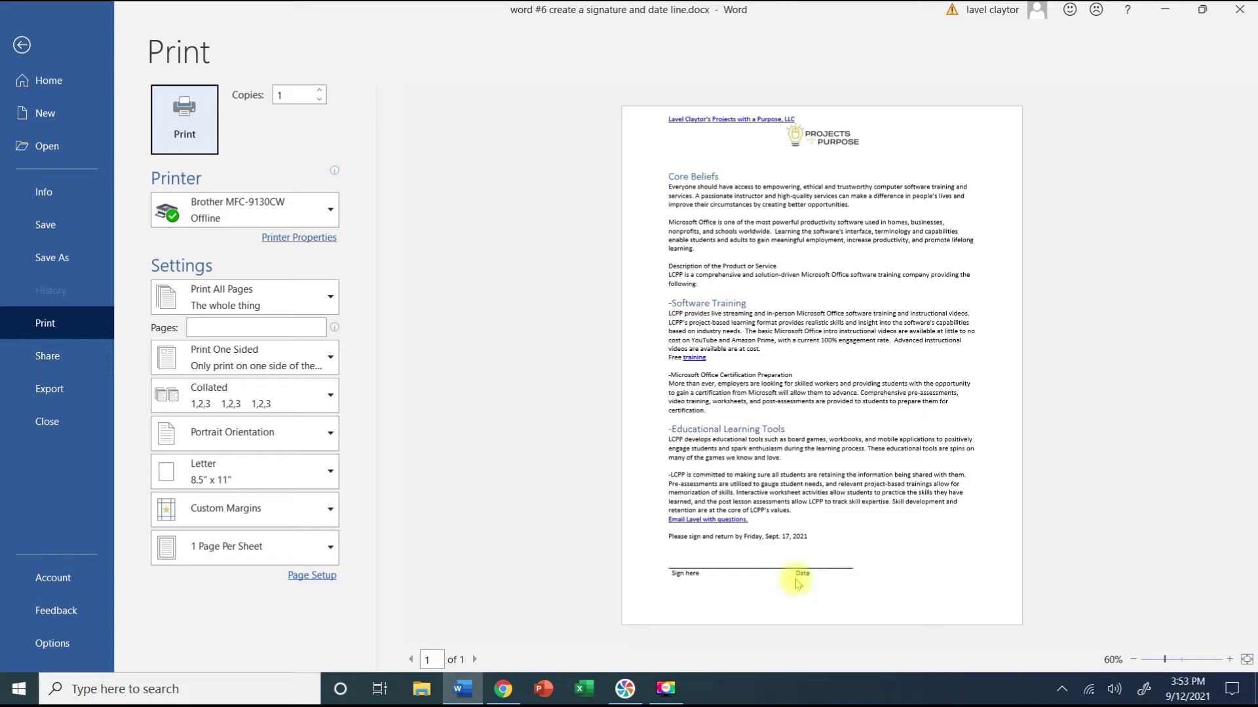
key("Escape")
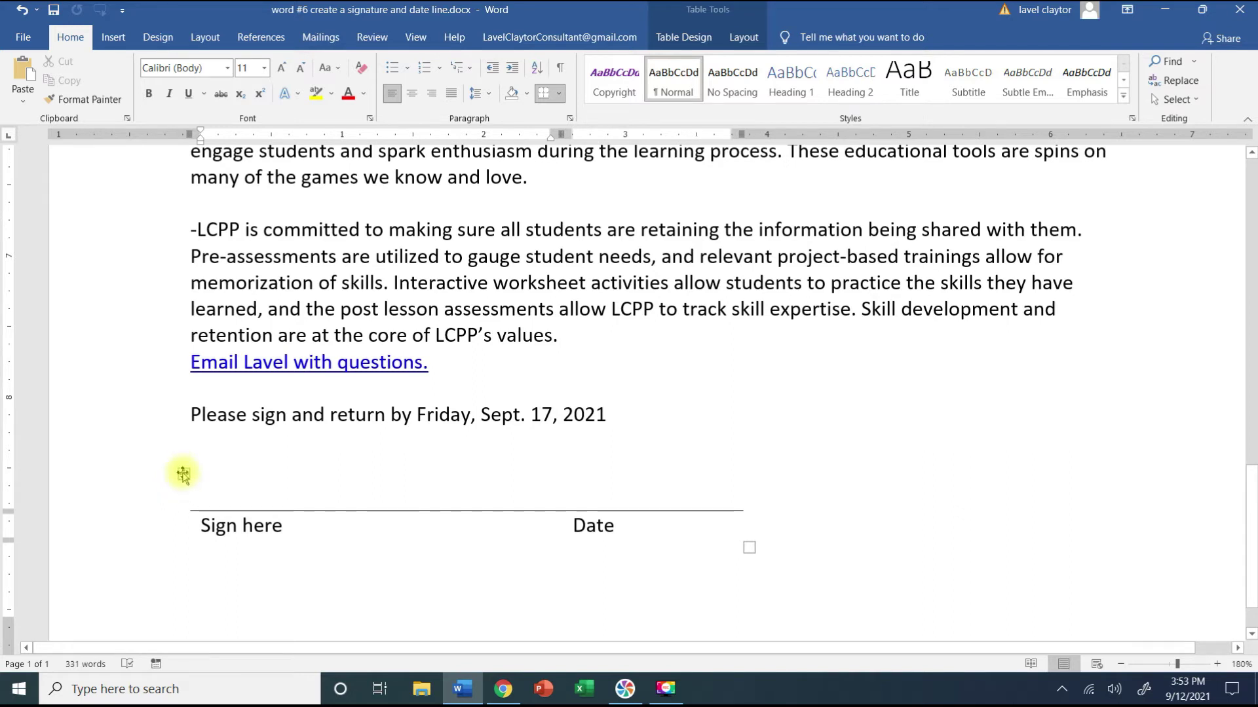
left_click(182, 472)
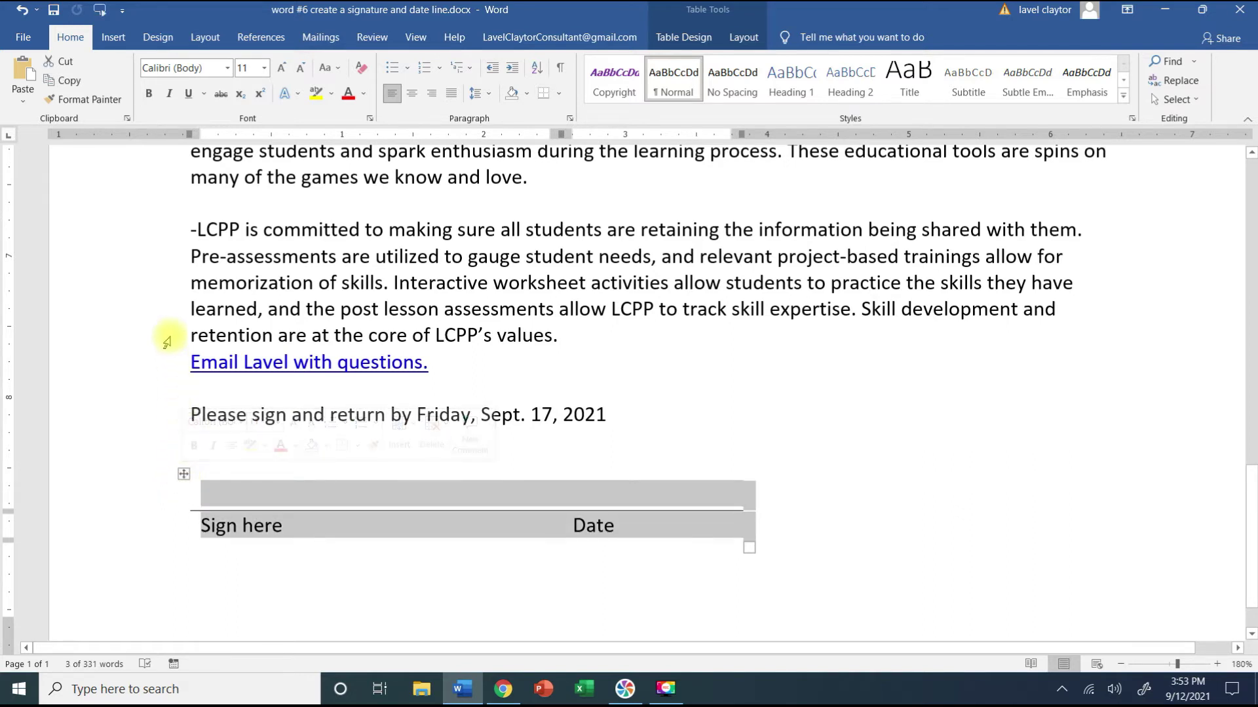
Show the AutoText gallery's General entries from Insert > Quick Parts
left_click(114, 38)
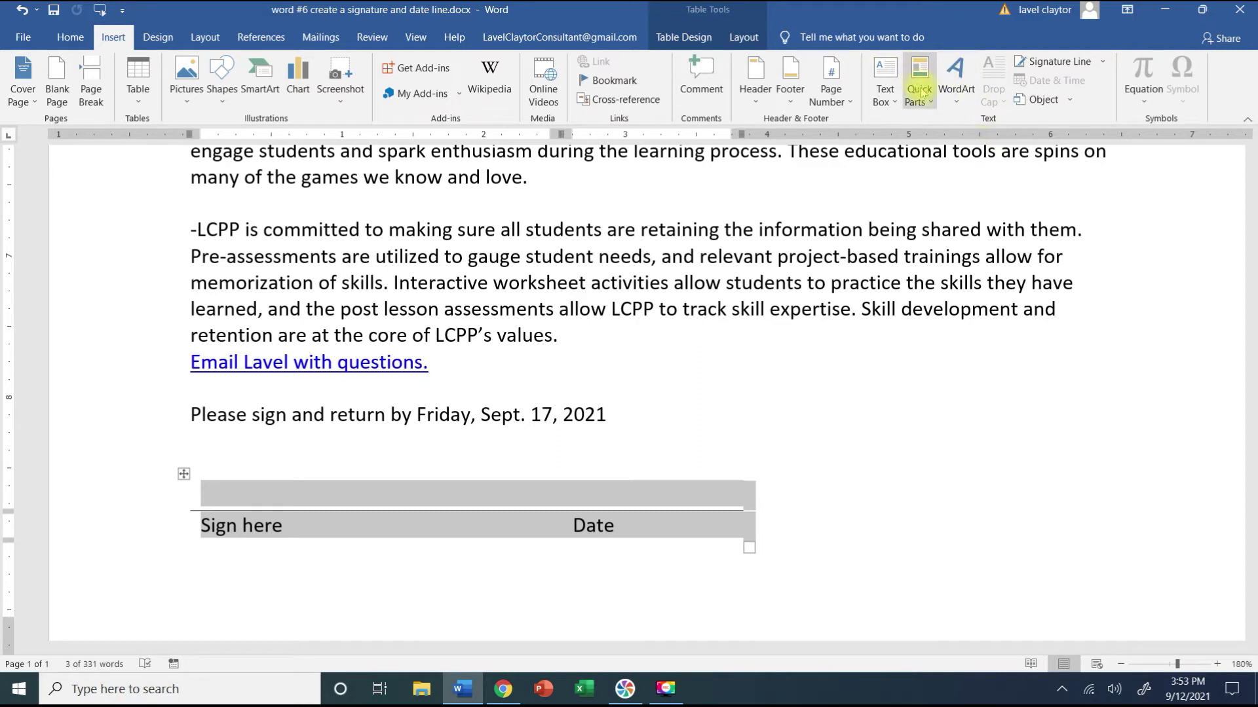
left_click(932, 104)
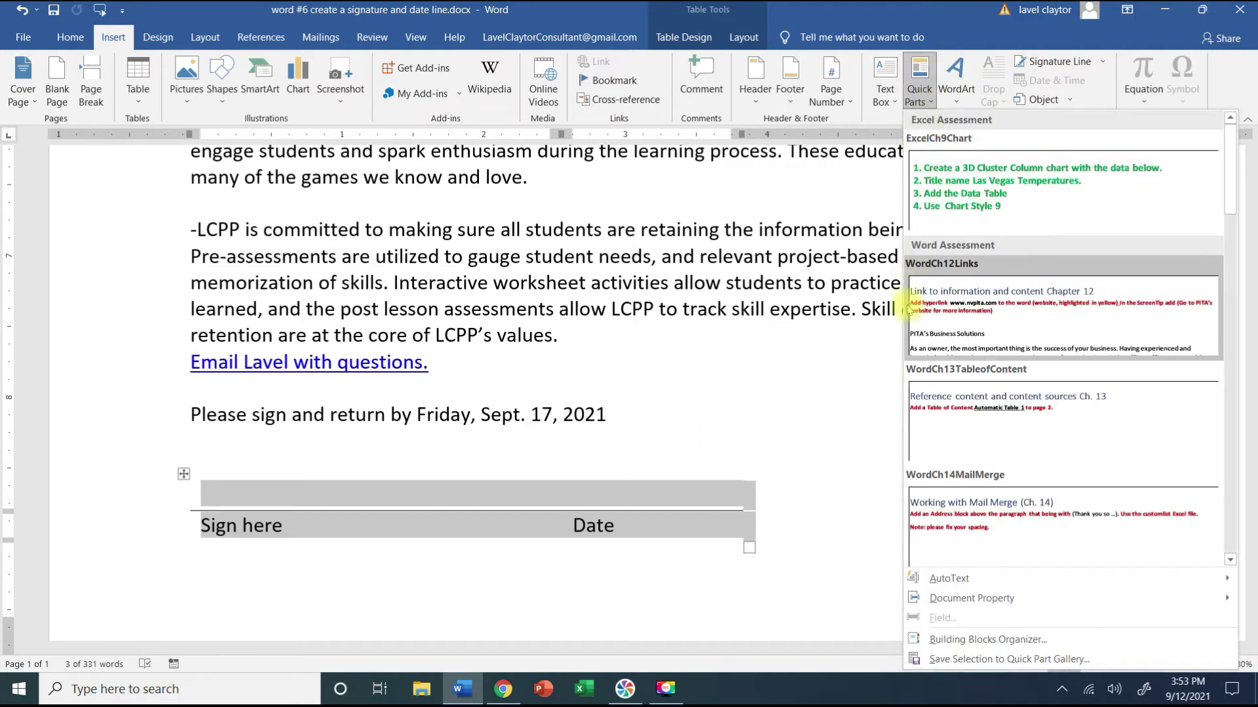
mouse_move(961, 586)
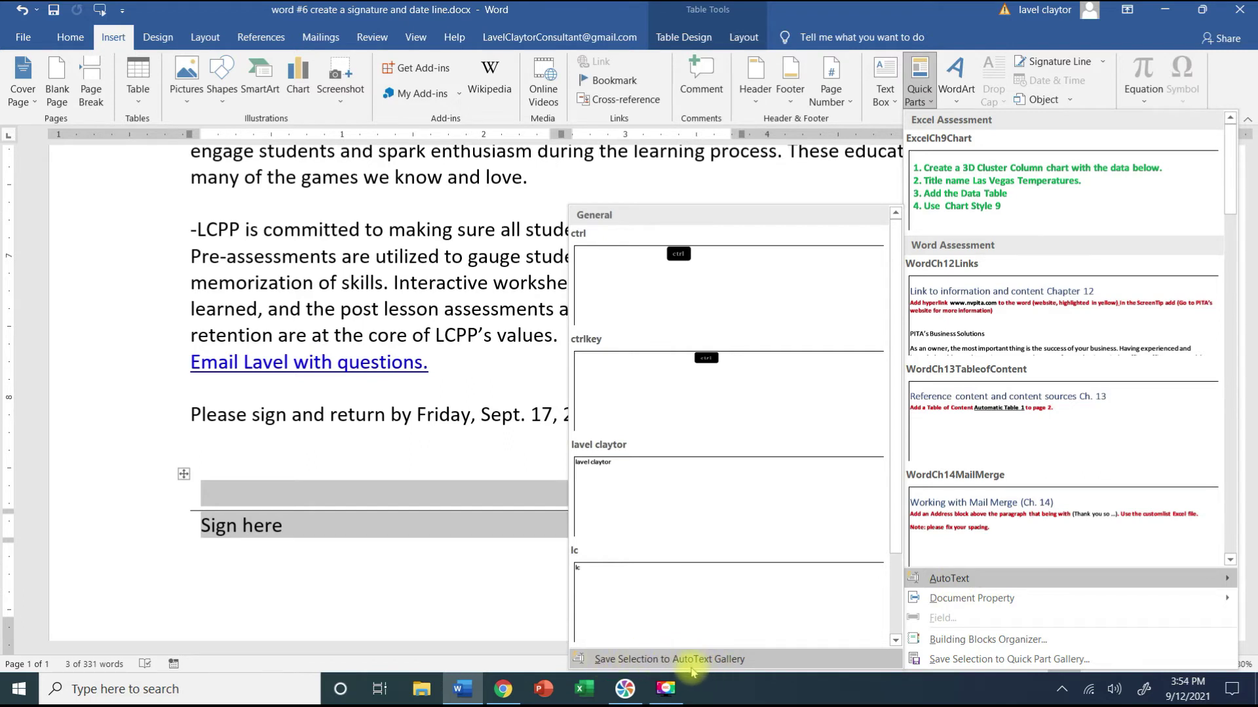
Save the selected table to the AutoText gallery as a building block named 'Sign here'
left_click(752, 659)
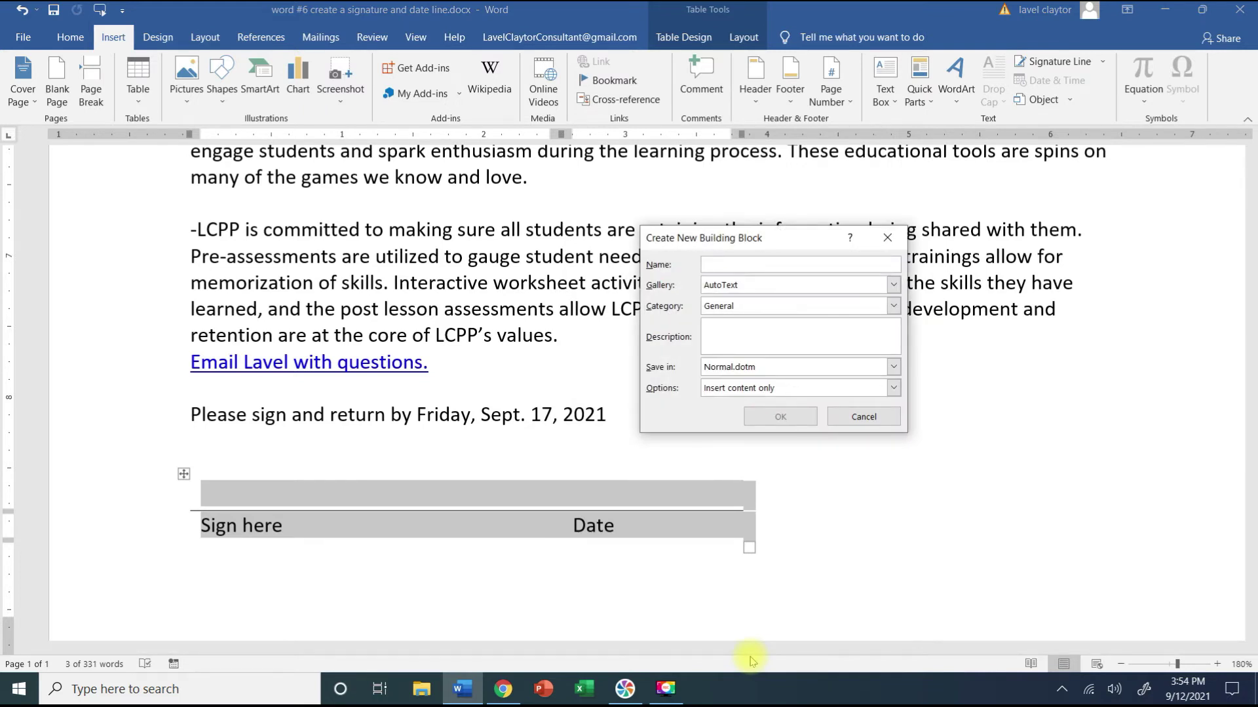
type("Sign her")
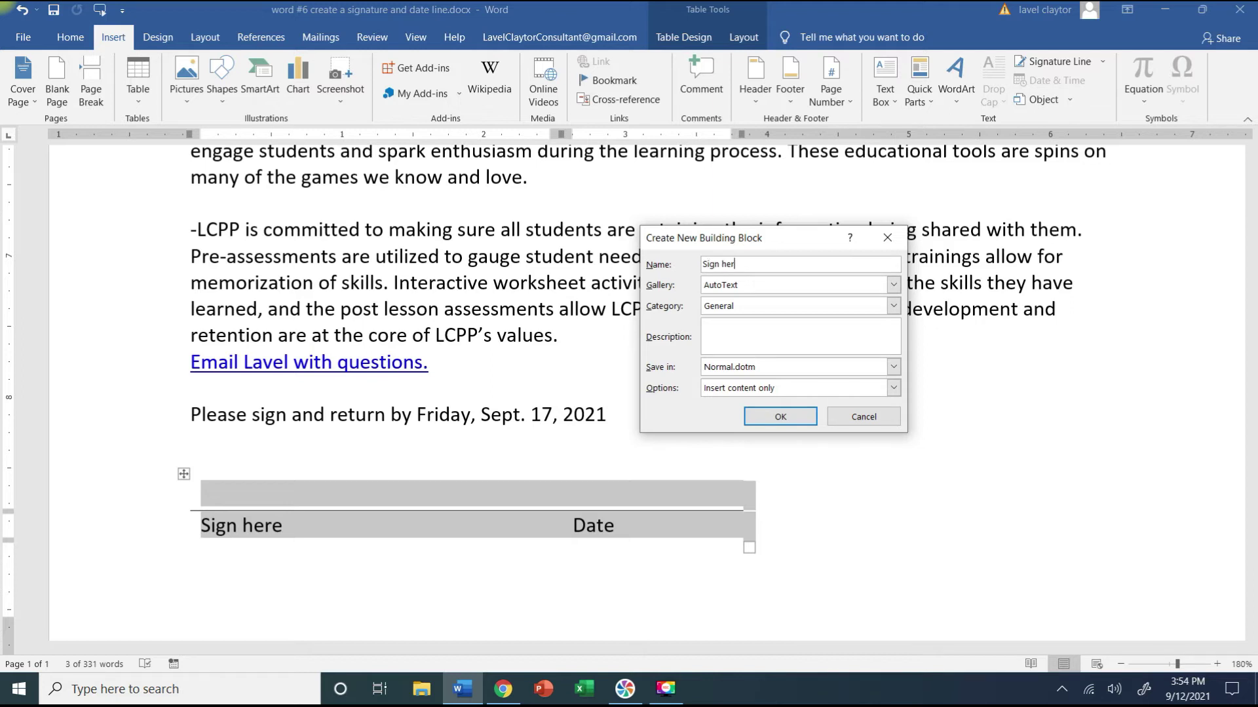
type("e")
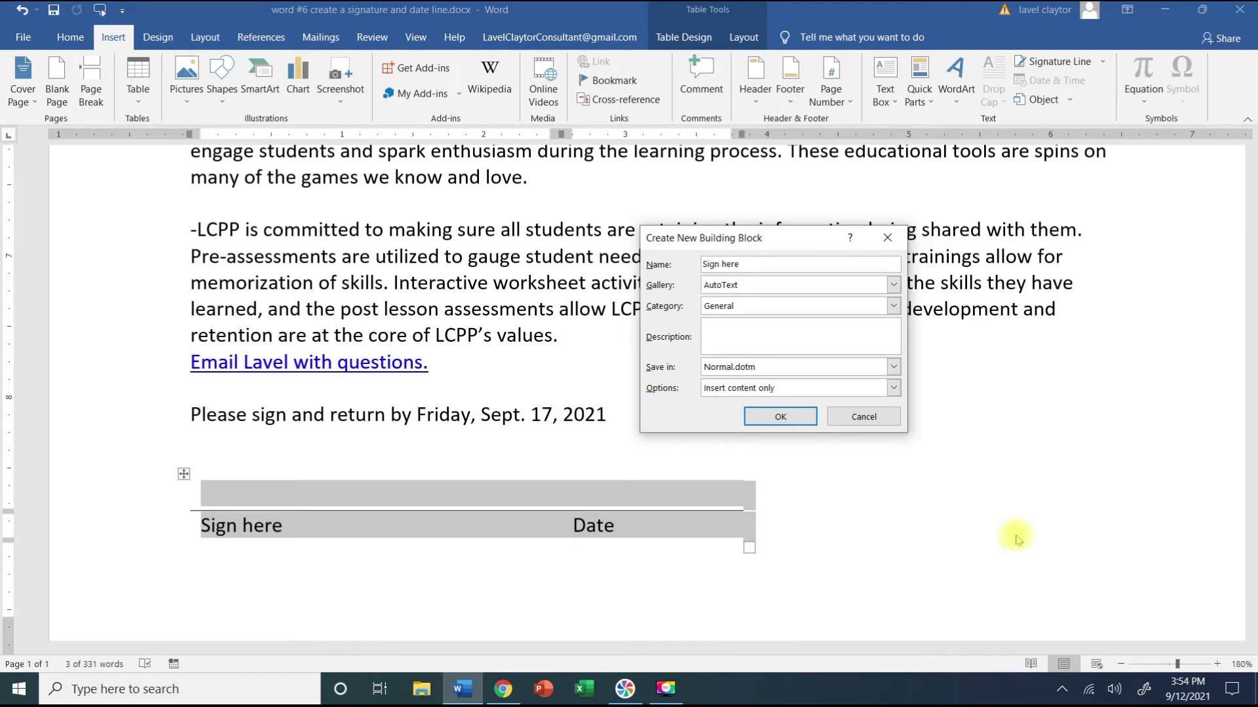
left_click(800, 425)
left_click(777, 502)
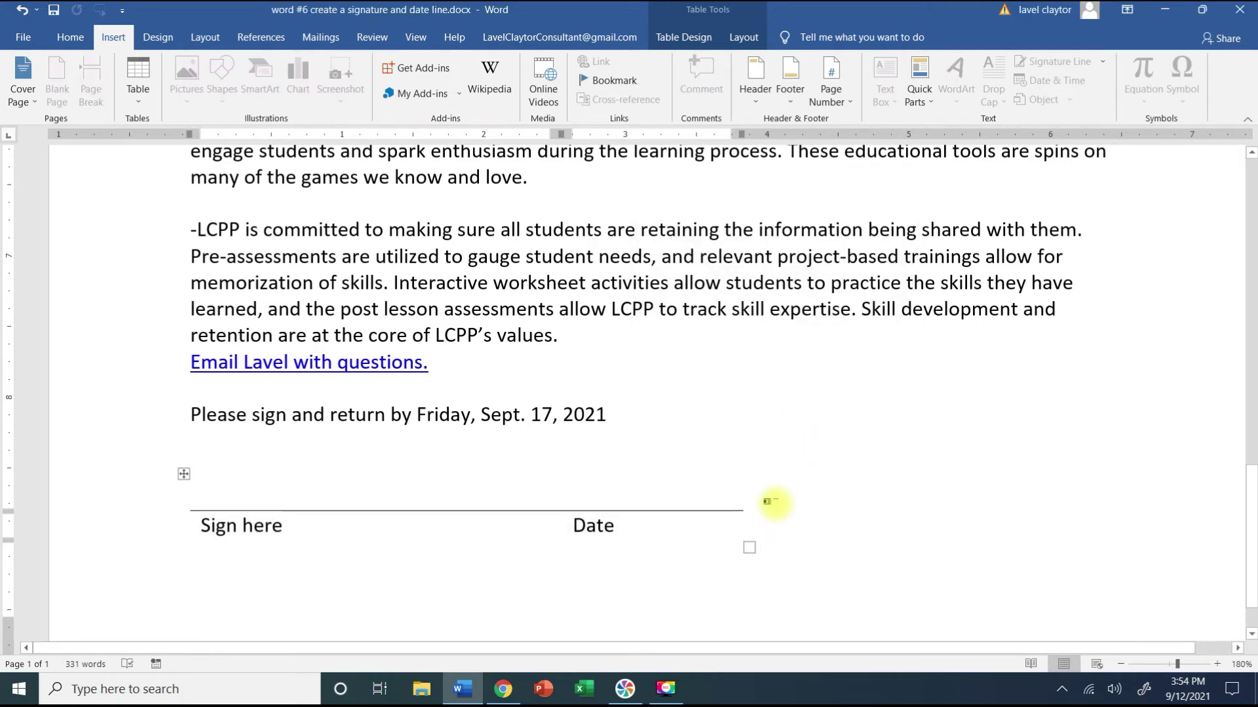
In a new blank document, type 'sign' and accept the Sign here AutoText suggestion
key("ctrl+n")
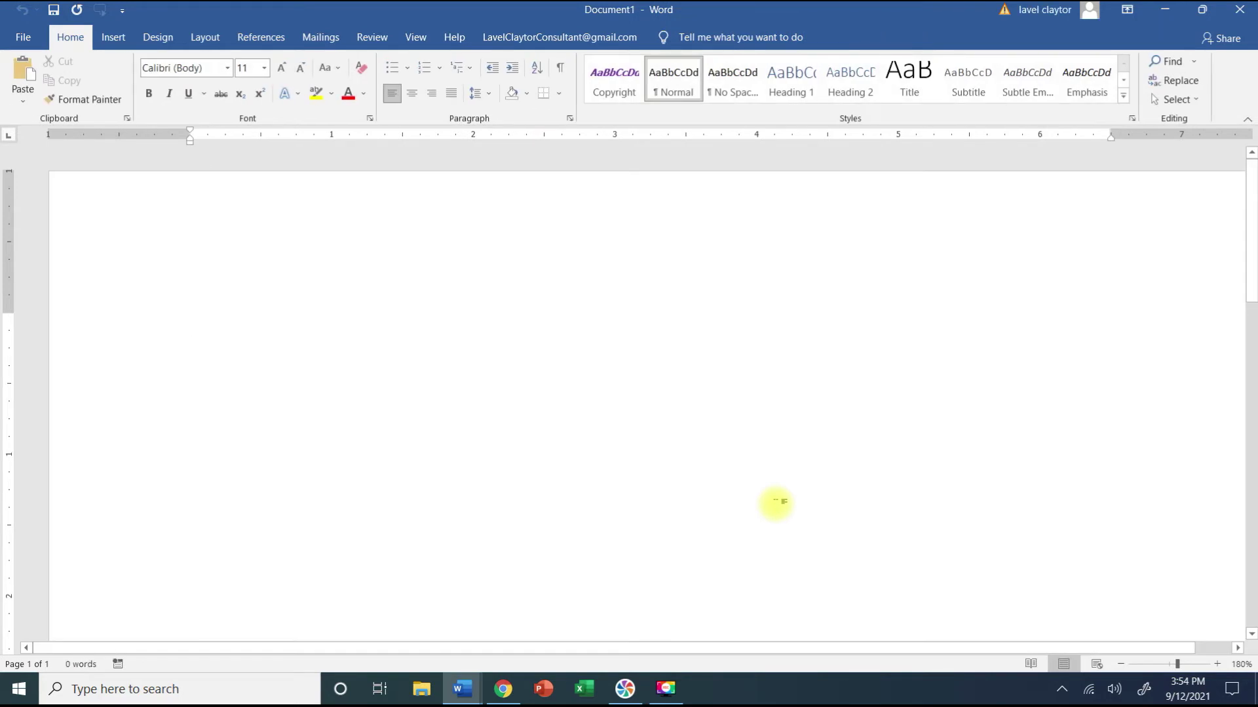
type("sign")
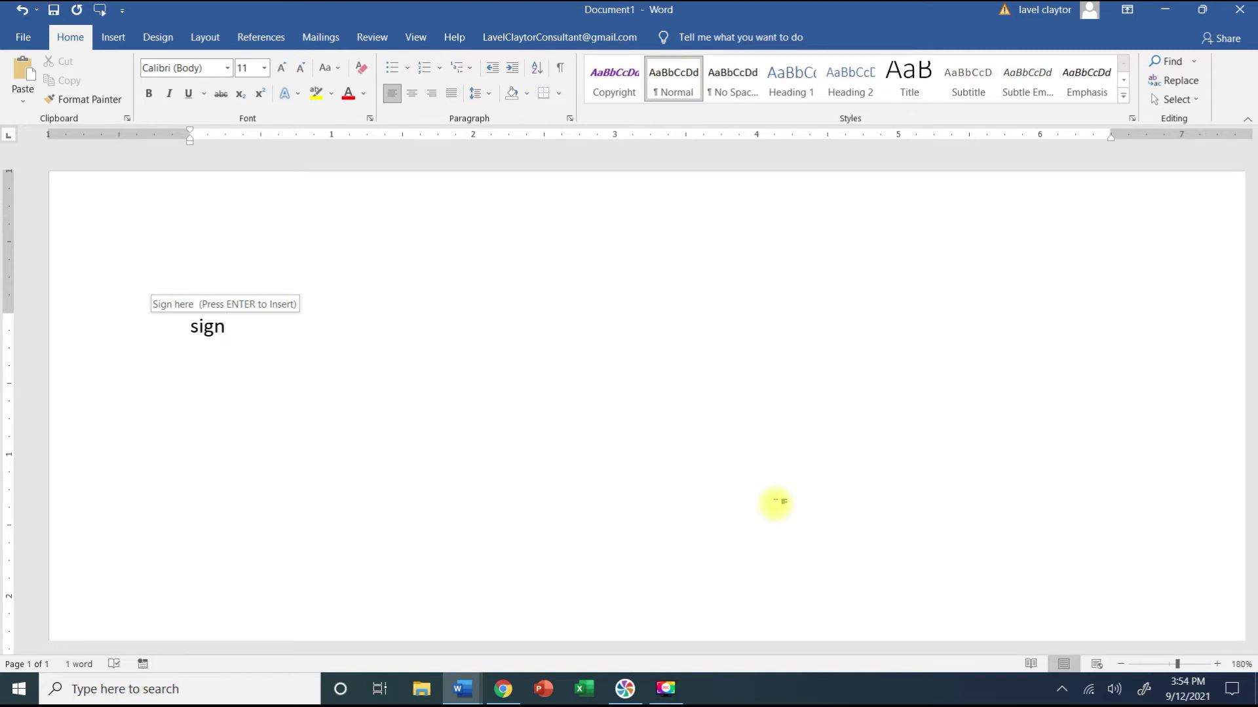
key("Return")
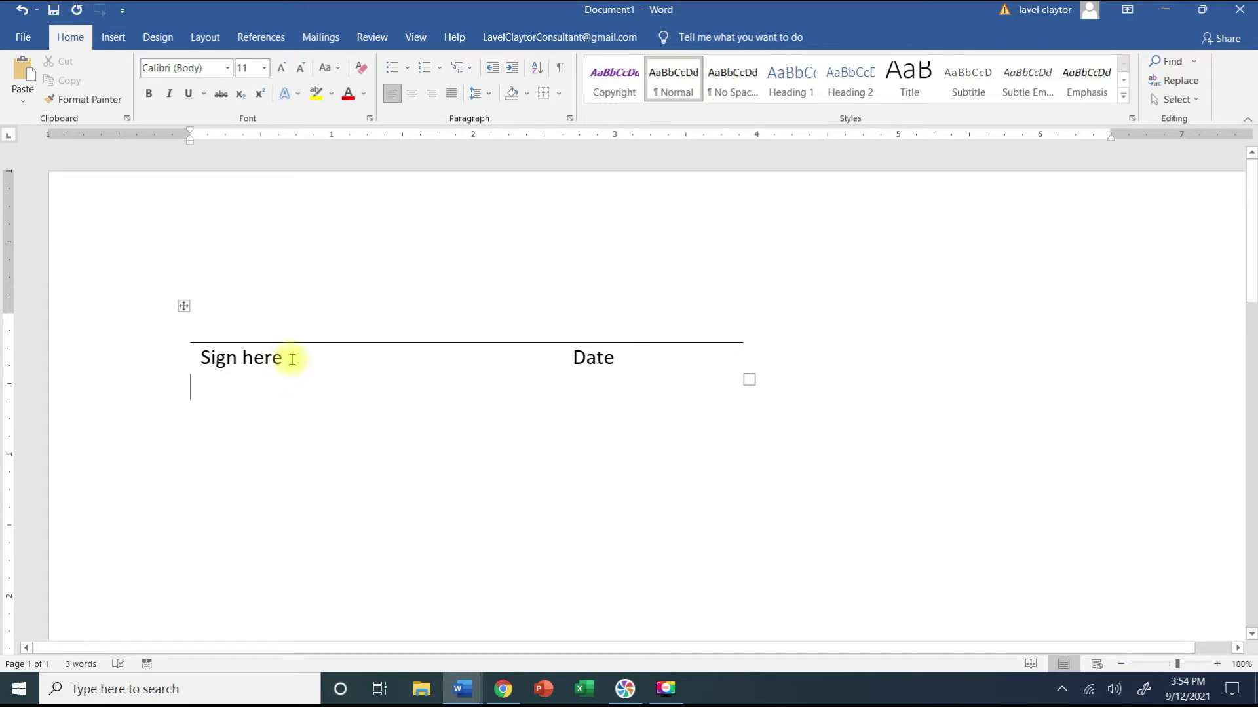
Change 'Sign here' to 'Signature and Title' and stretch the table to the right margin
left_click_drag(279, 359, 200, 362)
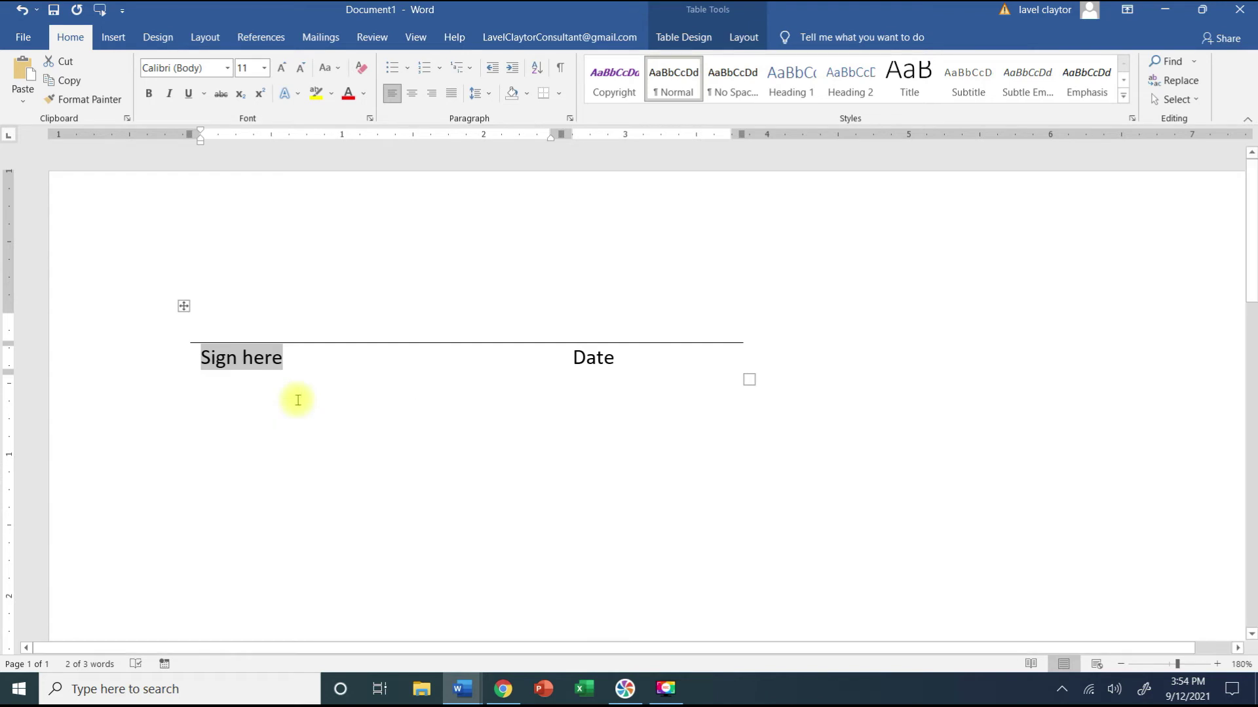
type("Signa")
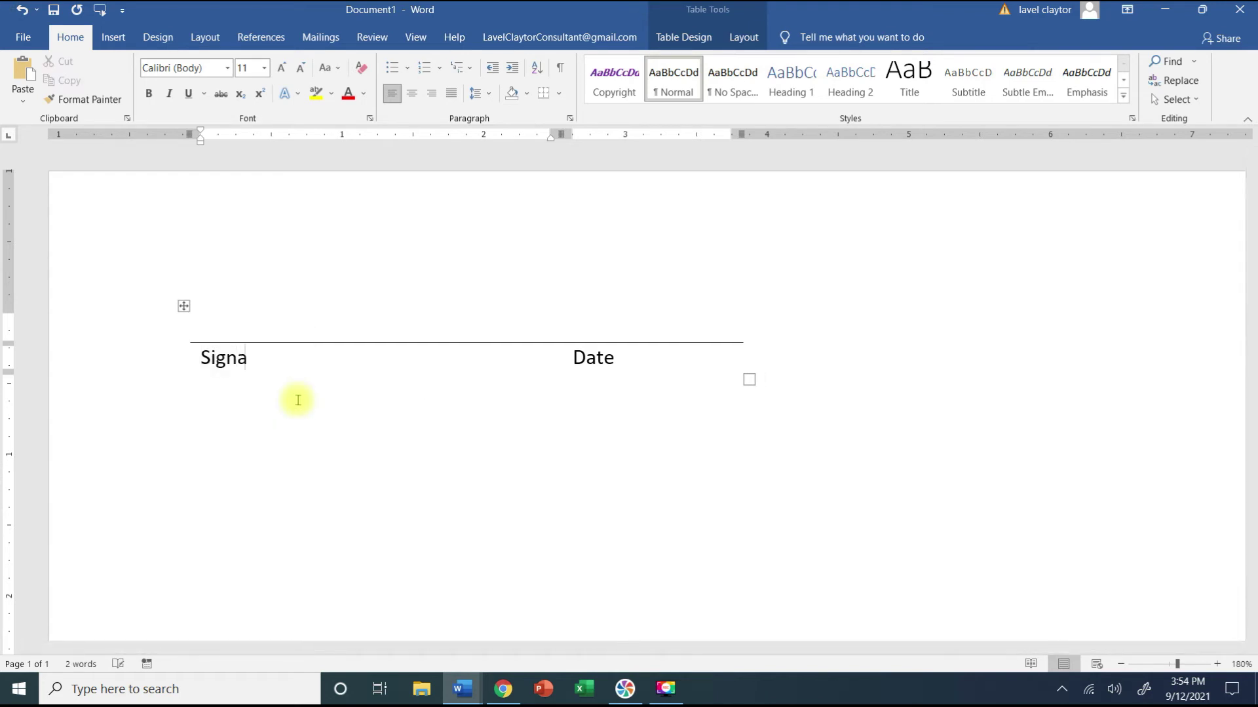
type("ture and Tible")
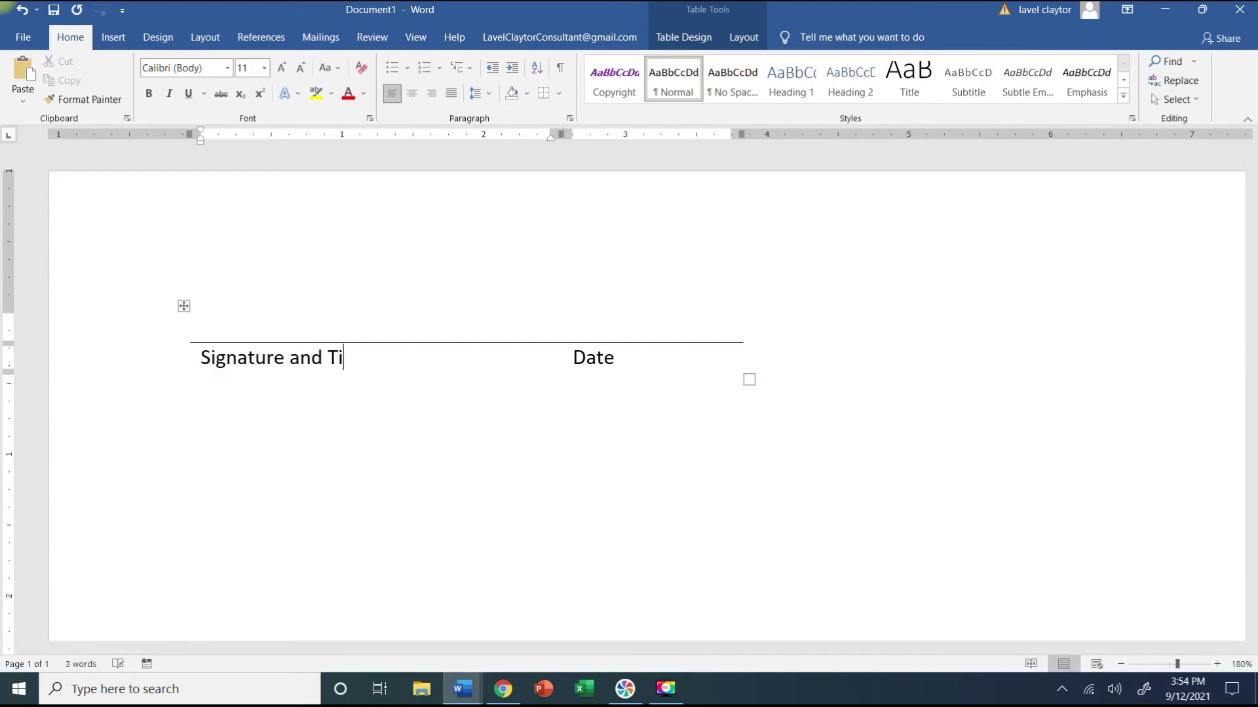
key("BackSpace")
key("BackSpace")
key("BackSpace")
type("tle")
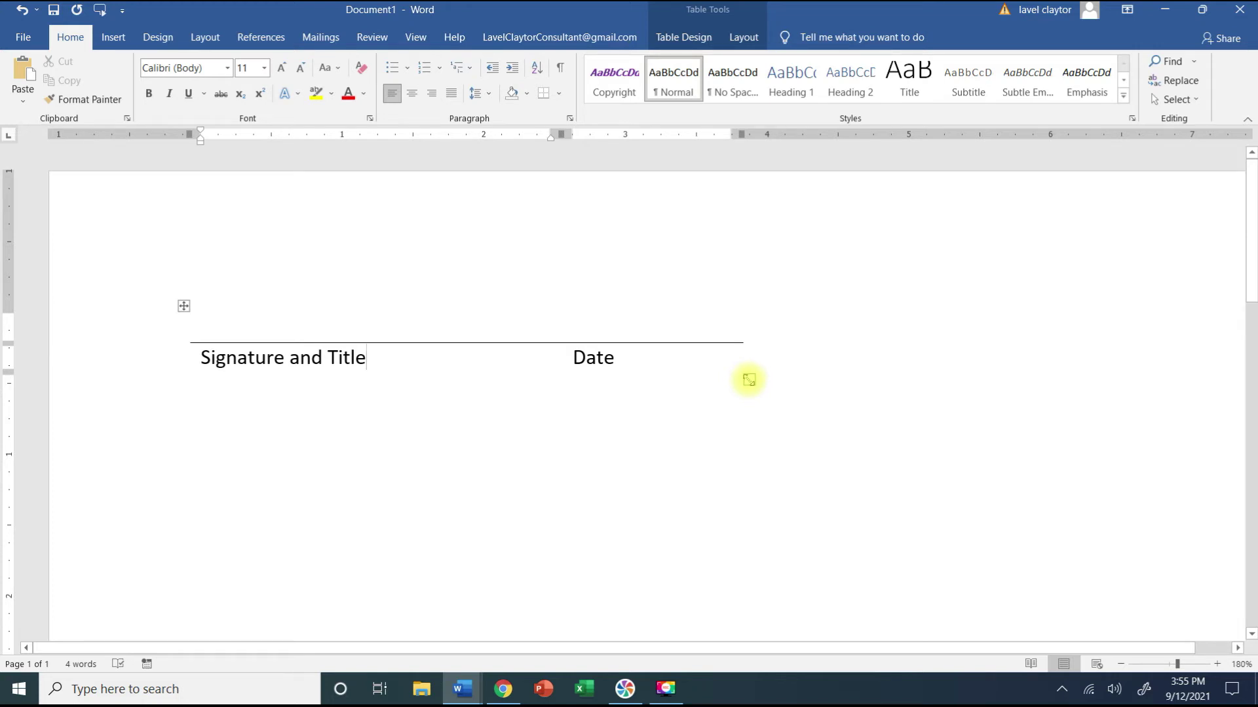
left_click_drag(748, 380, 1081, 388)
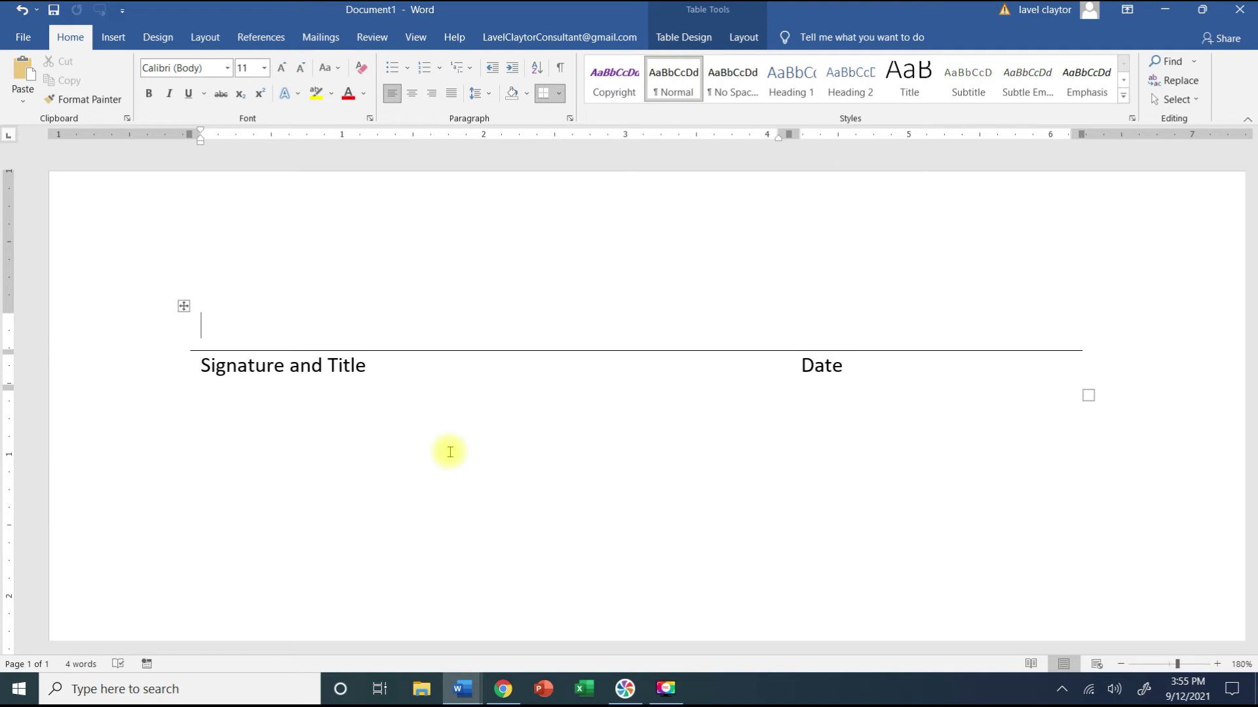
Insert the 'Sign here' AutoText into a new blank document, then close that document without saving
key("ctrl+n")
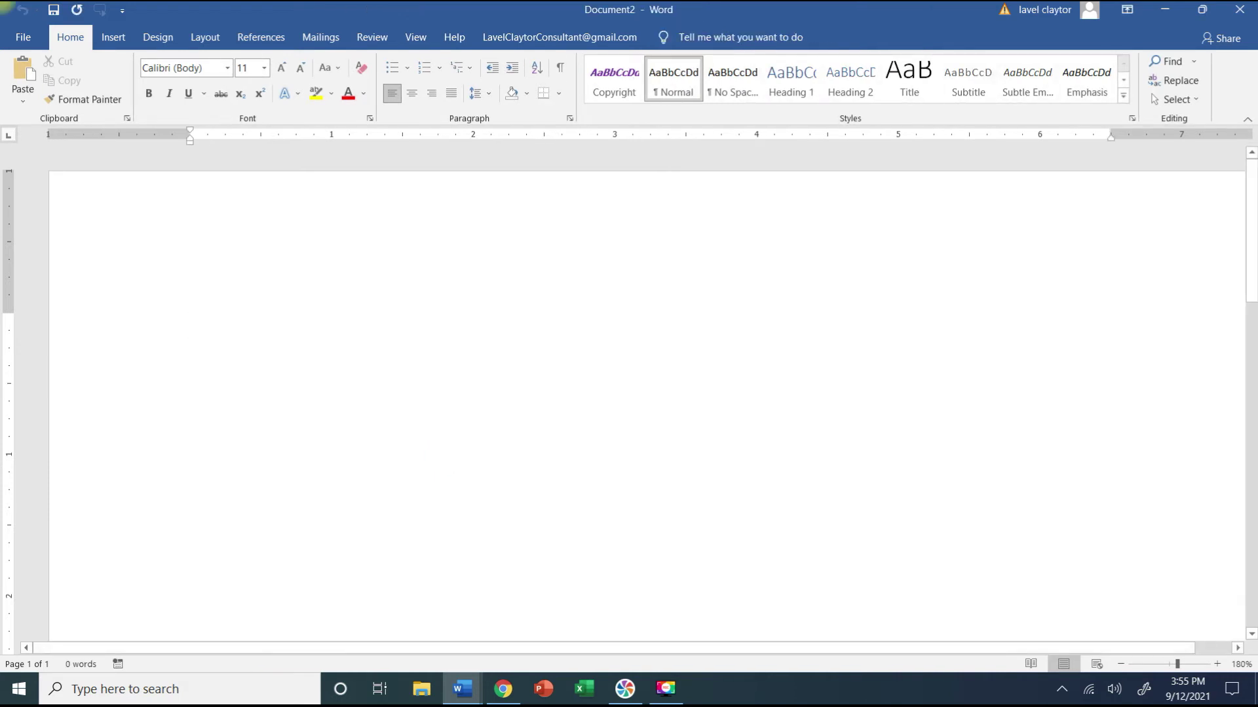
type("sign")
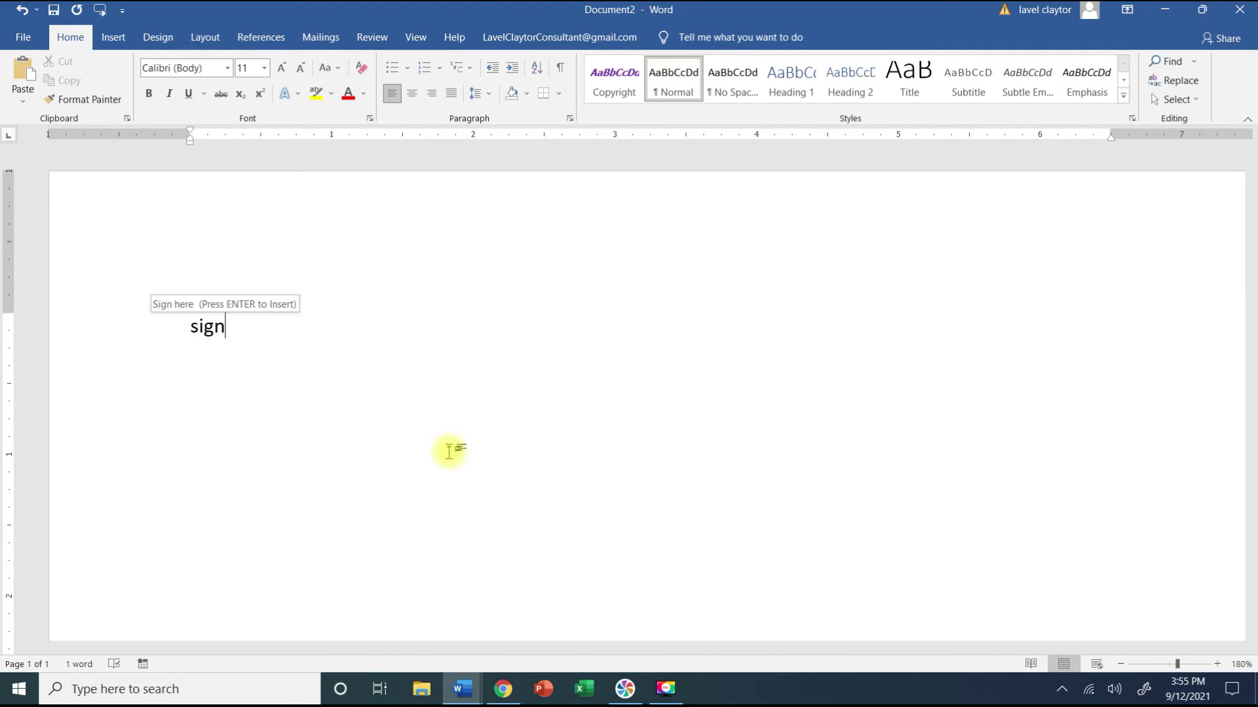
type(" here")
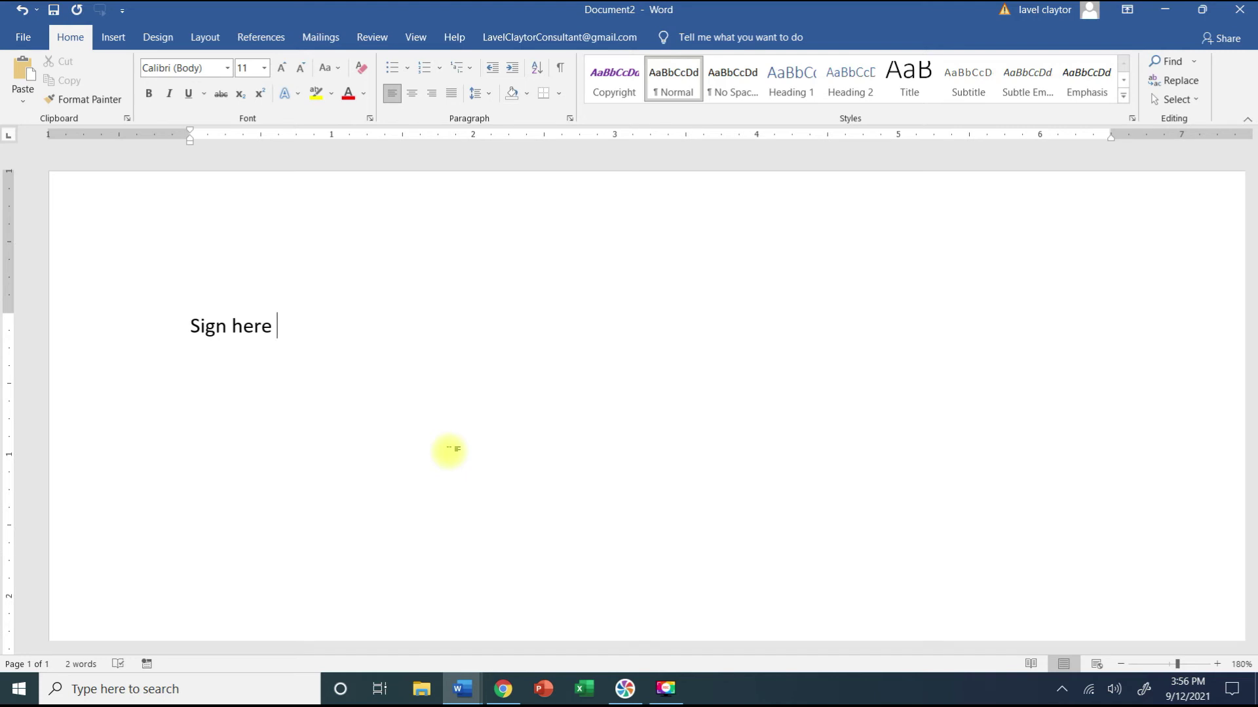
left_click(1240, 17)
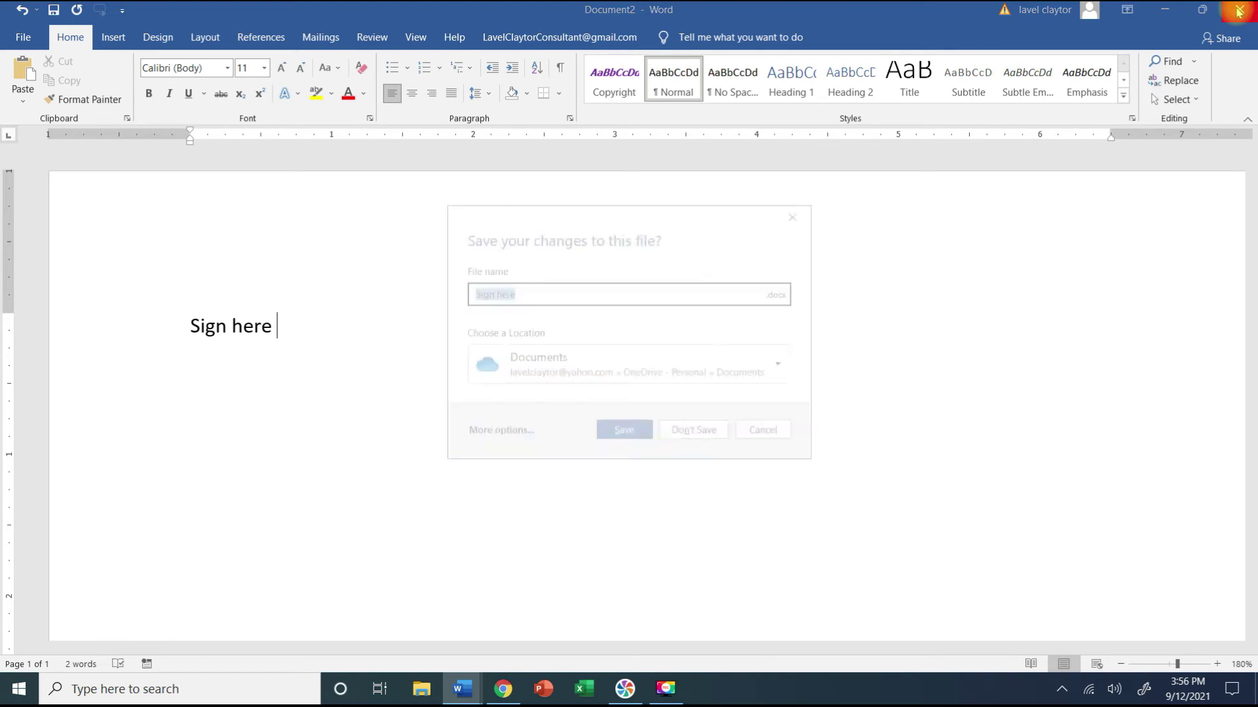
left_click(694, 434)
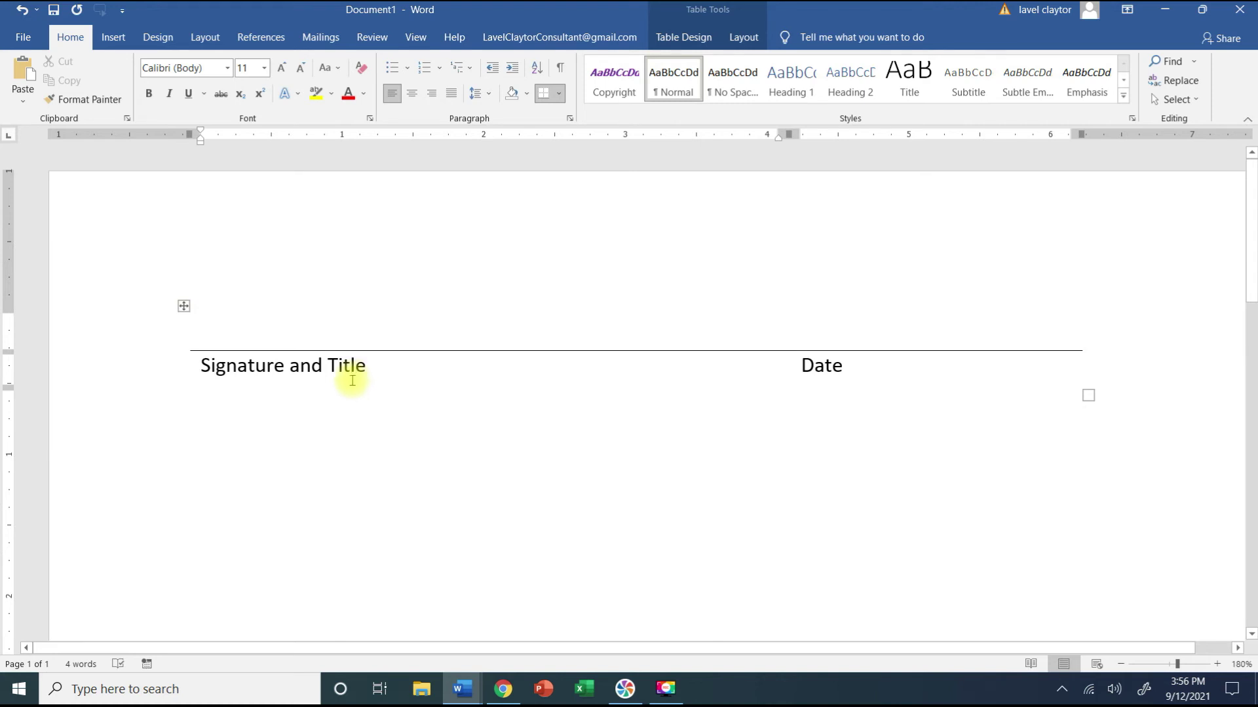
Open the Building Blocks Organizer from the Insert tab's Quick Parts gallery
left_click(110, 40)
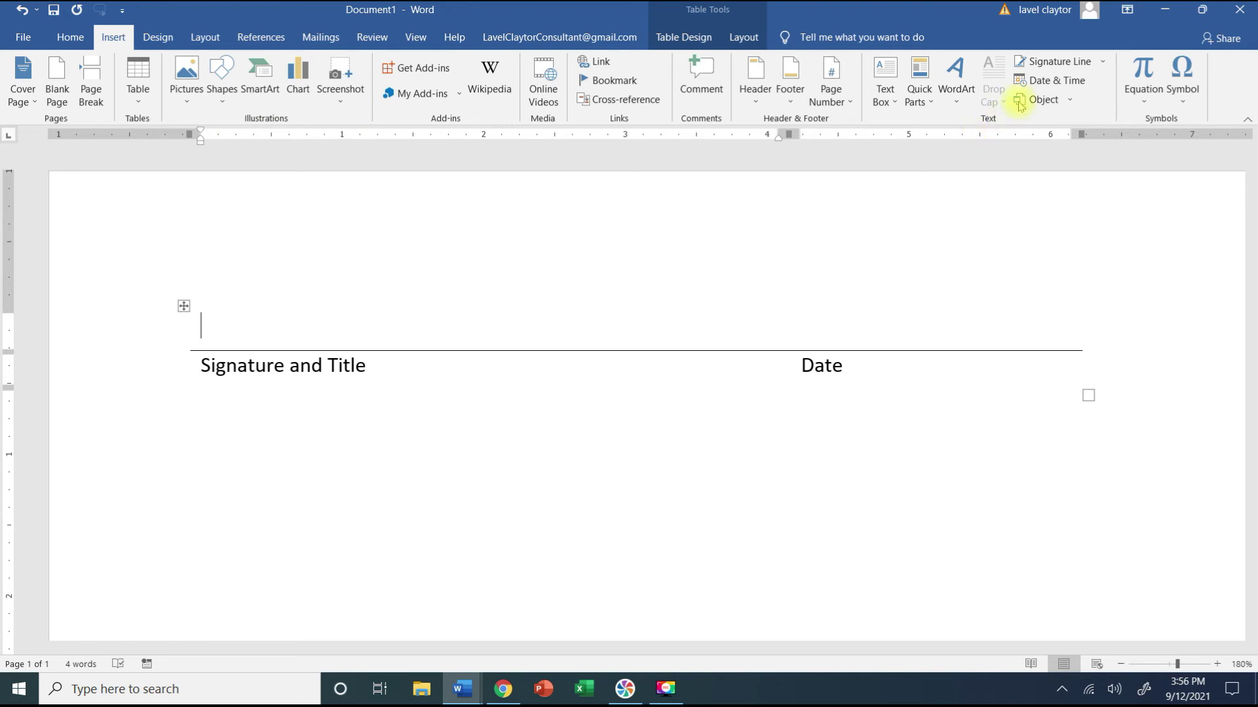
left_click(933, 106)
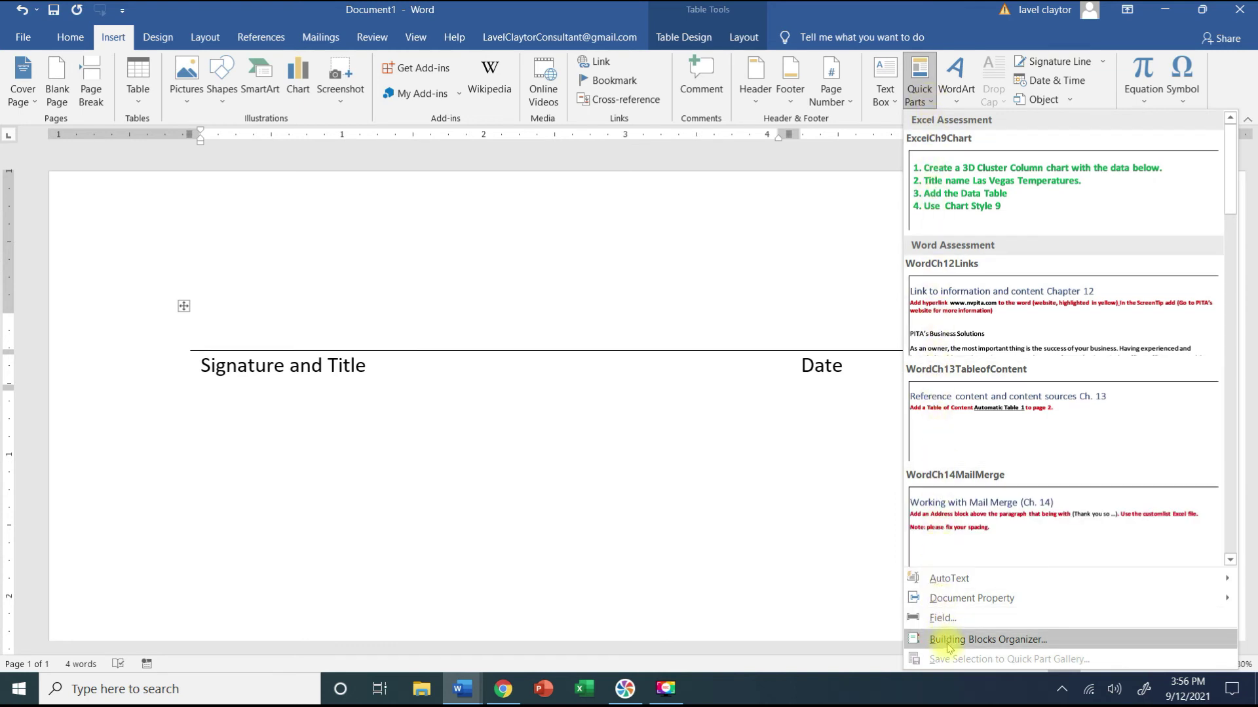
left_click(1000, 645)
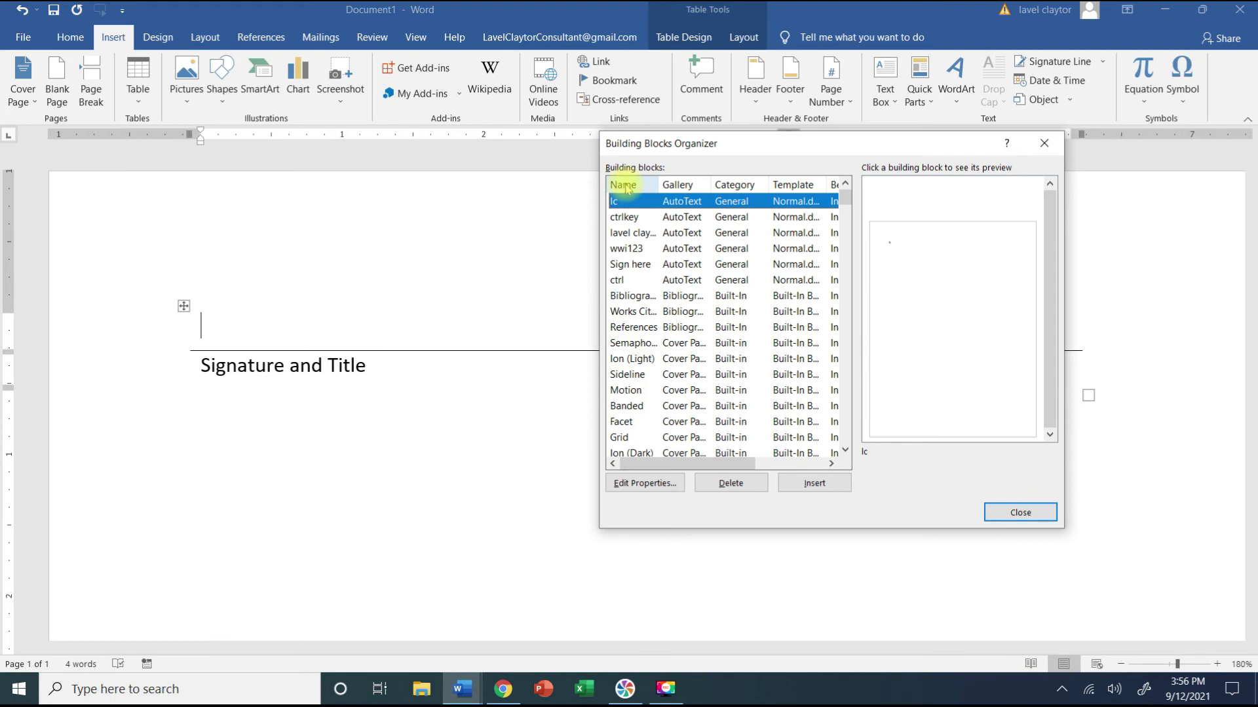
Sort the building blocks by name, delete the 'Sign here' entry, and close the organizer
left_click(626, 186)
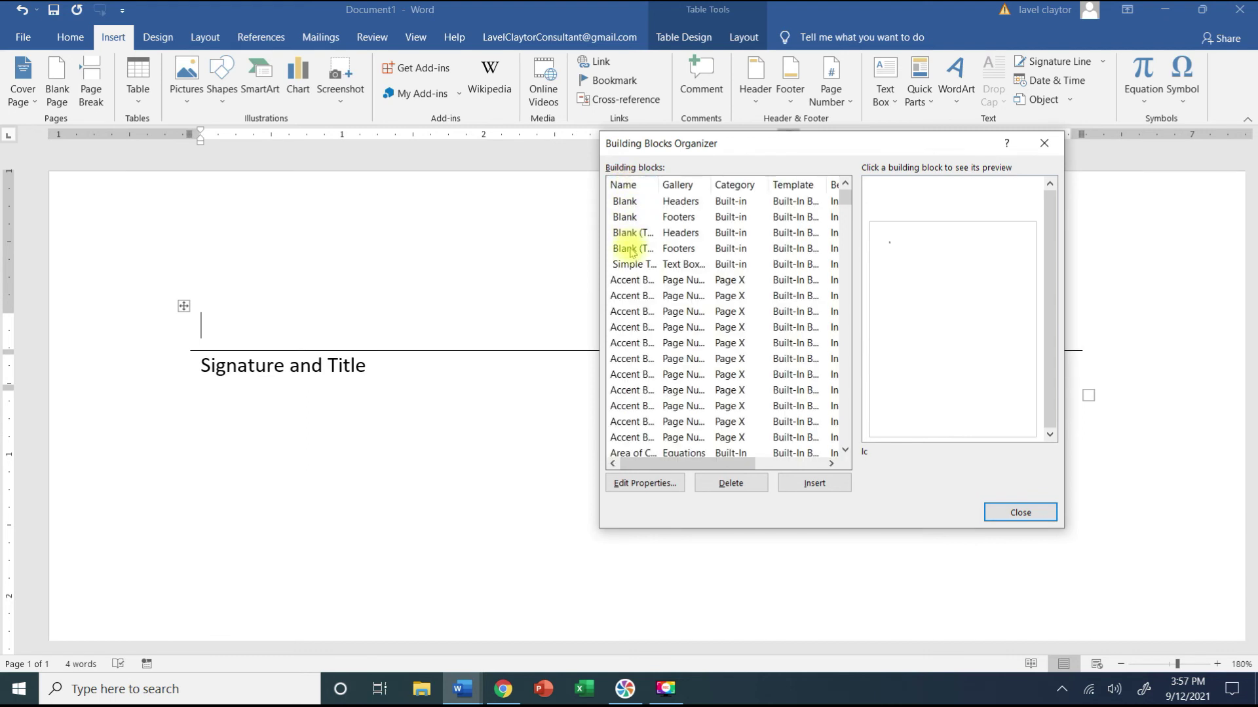
scroll(631, 406, "down", 8)
scroll(631, 407, "down", 15)
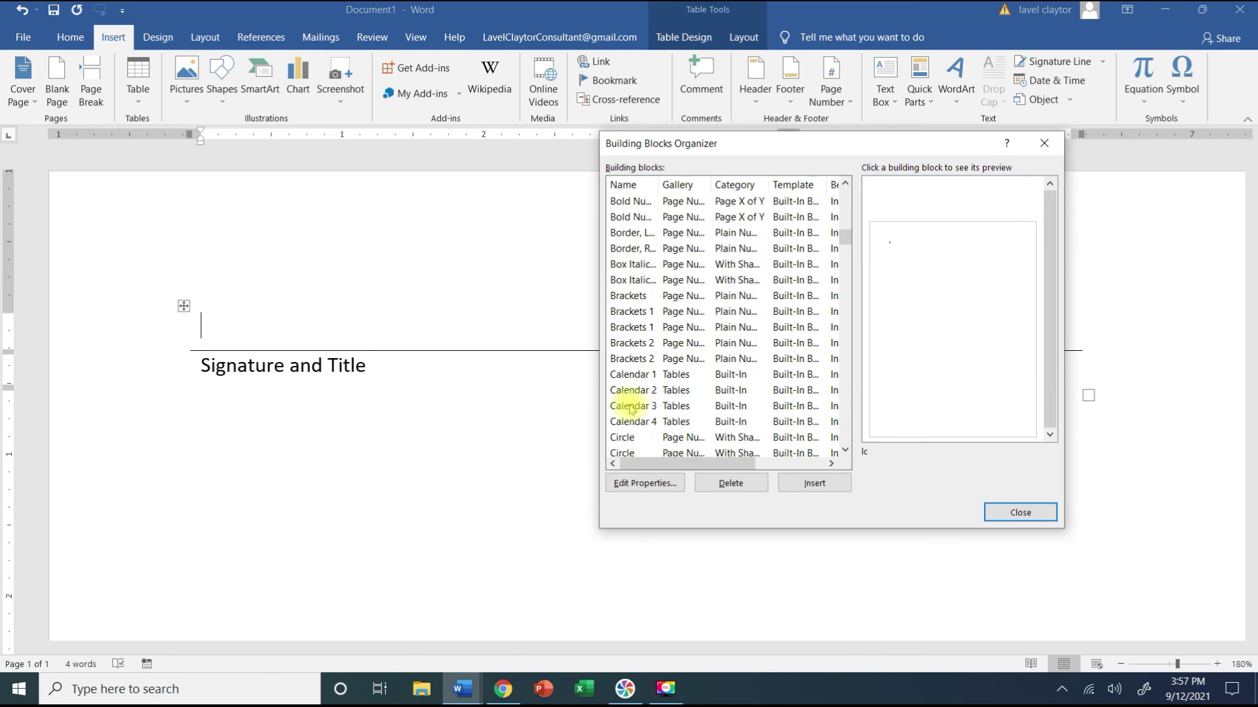
scroll(631, 408, "down", 15)
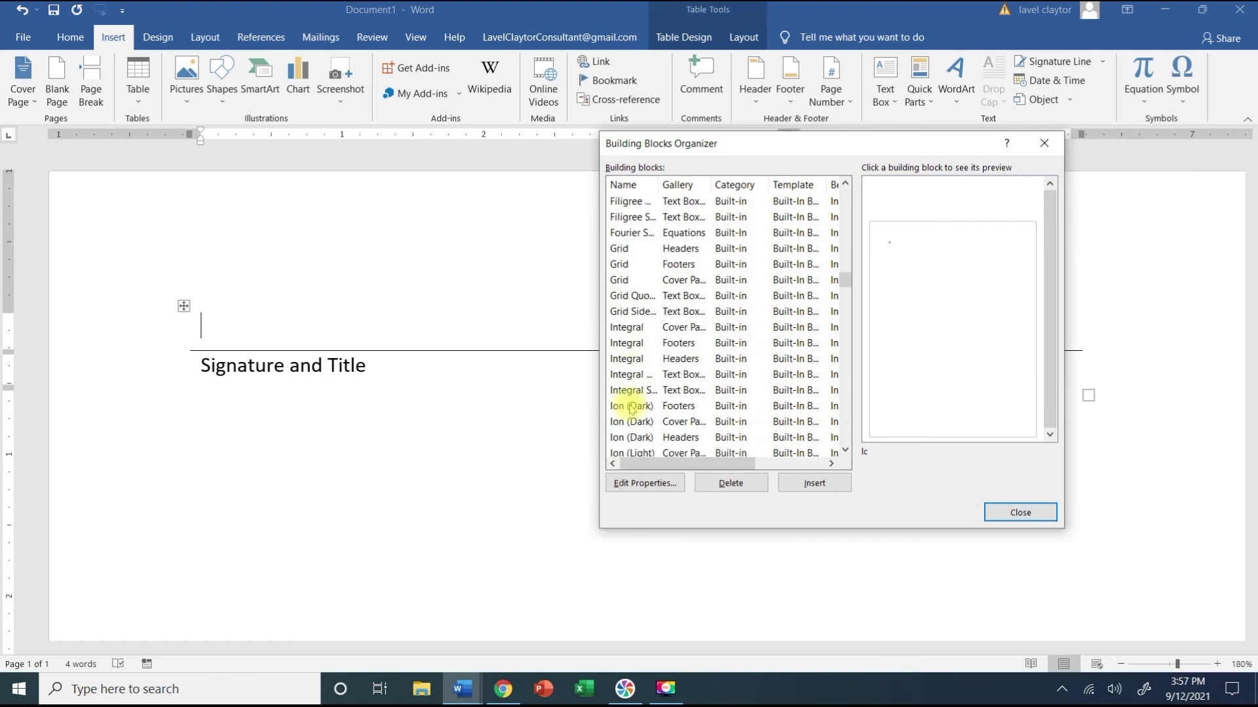
scroll(630, 407, "down", 15)
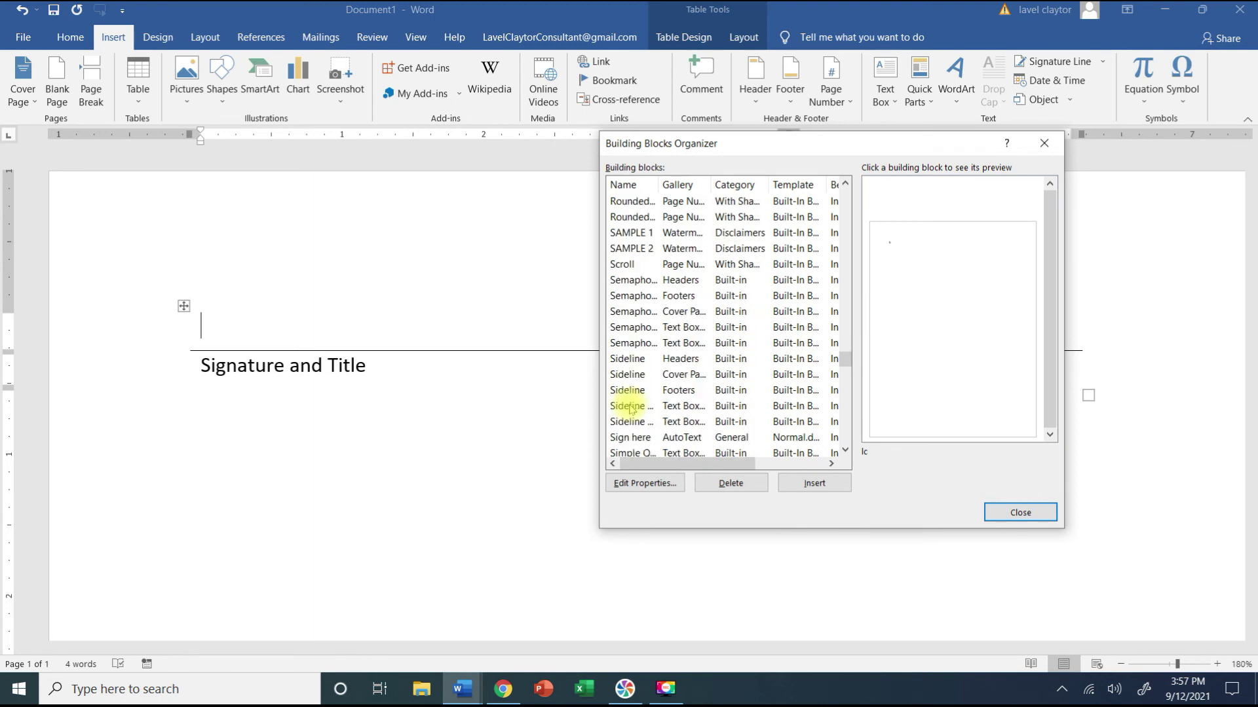
scroll(631, 407, "down", 1)
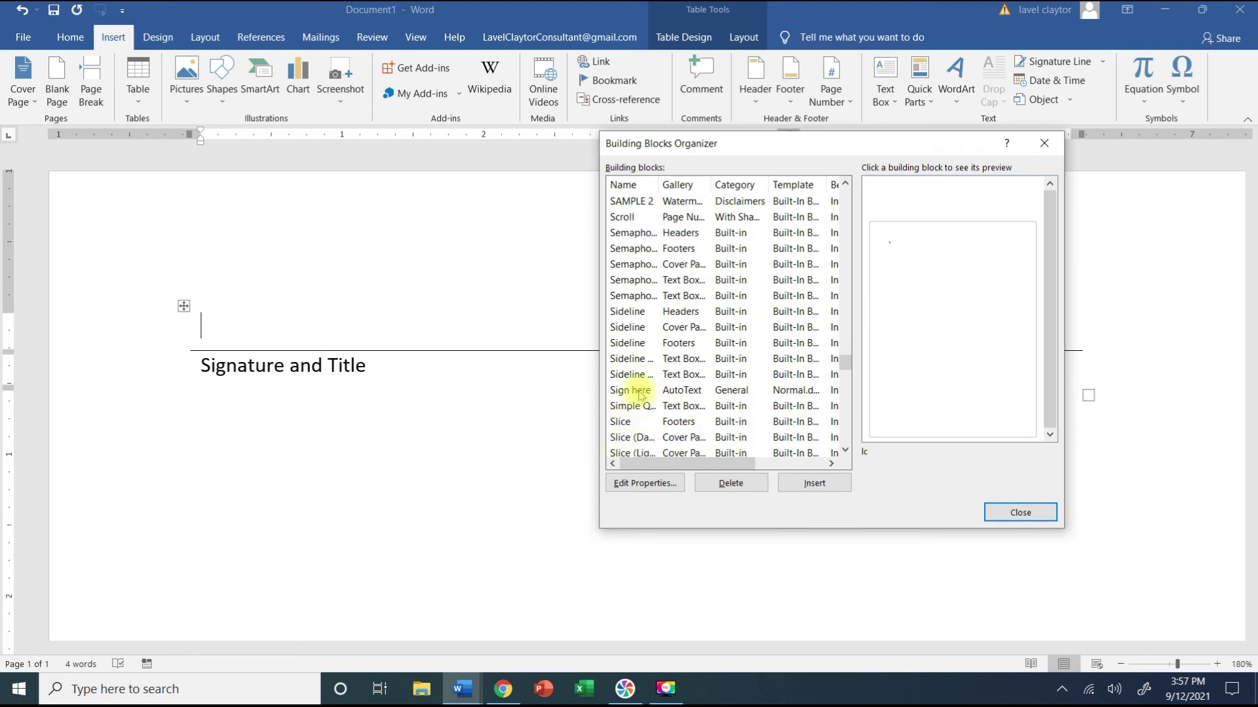
left_click(639, 393)
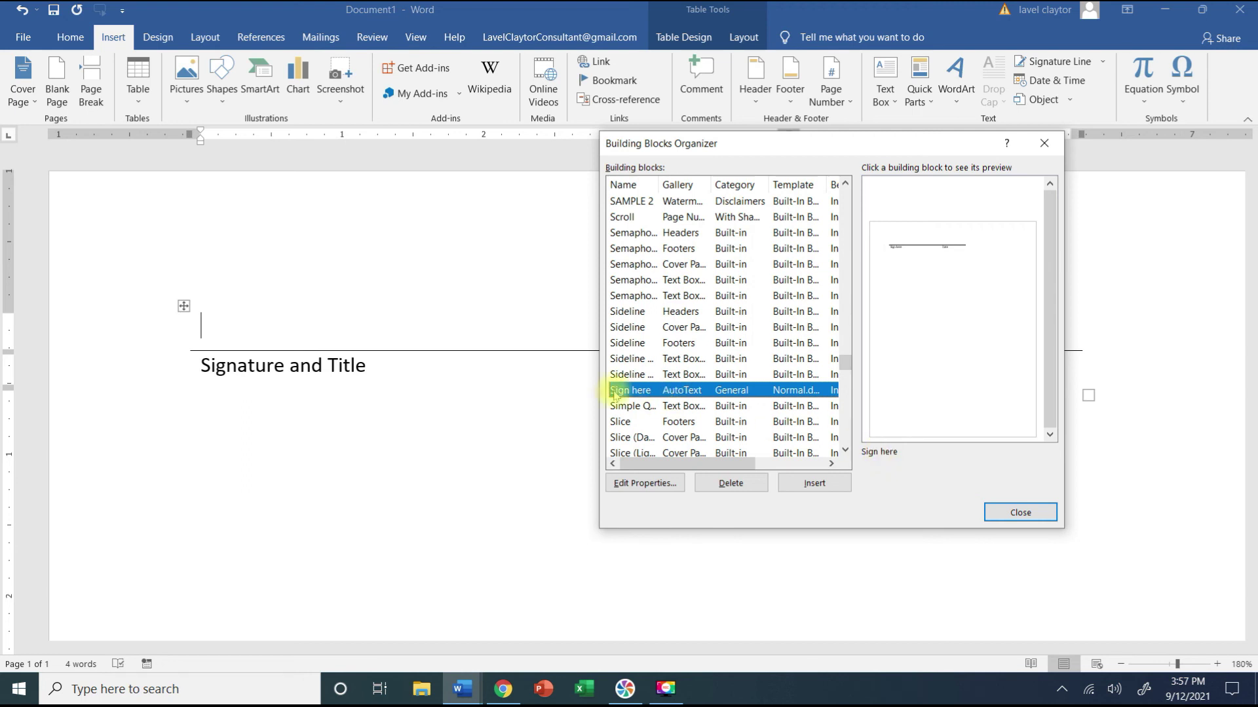
left_click(741, 488)
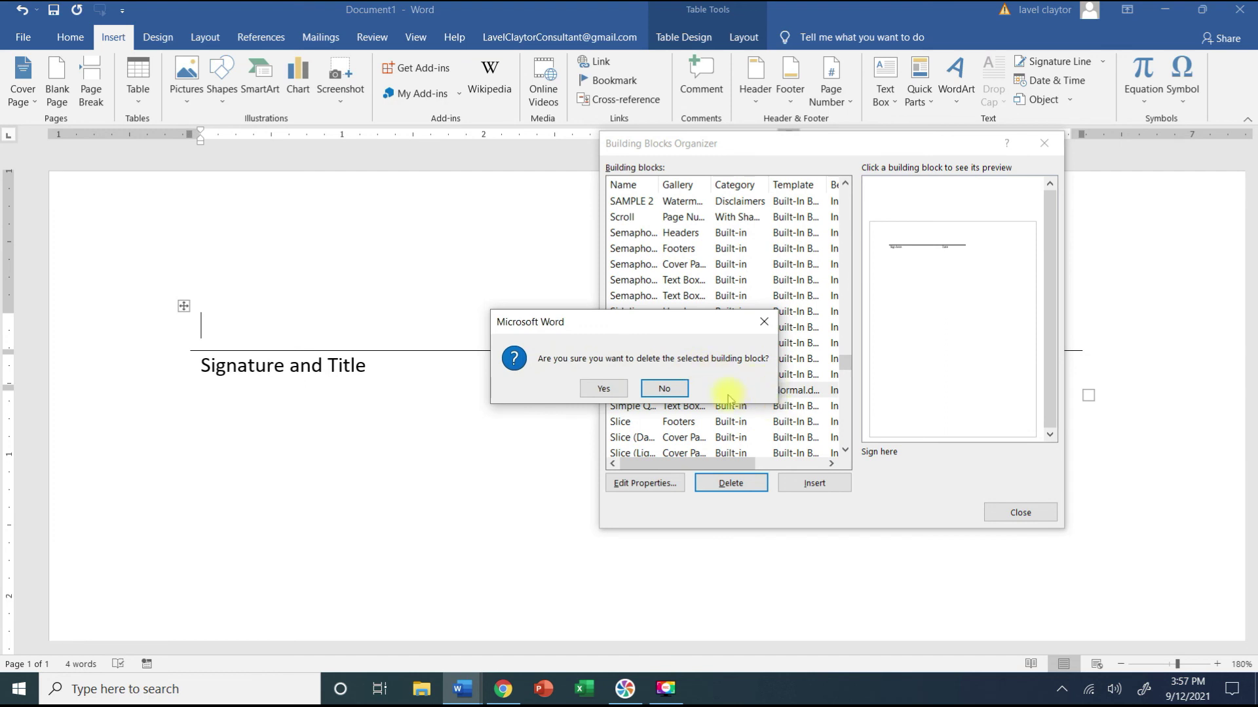
left_click(604, 389)
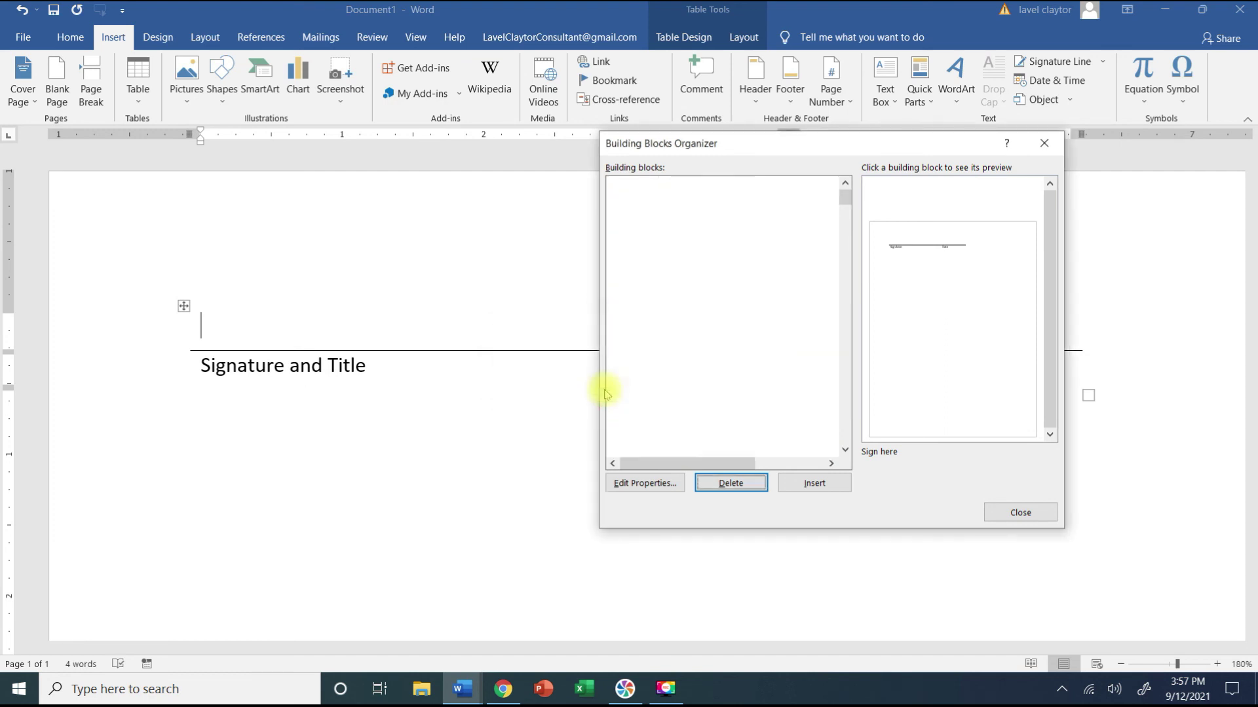
left_click(1020, 513)
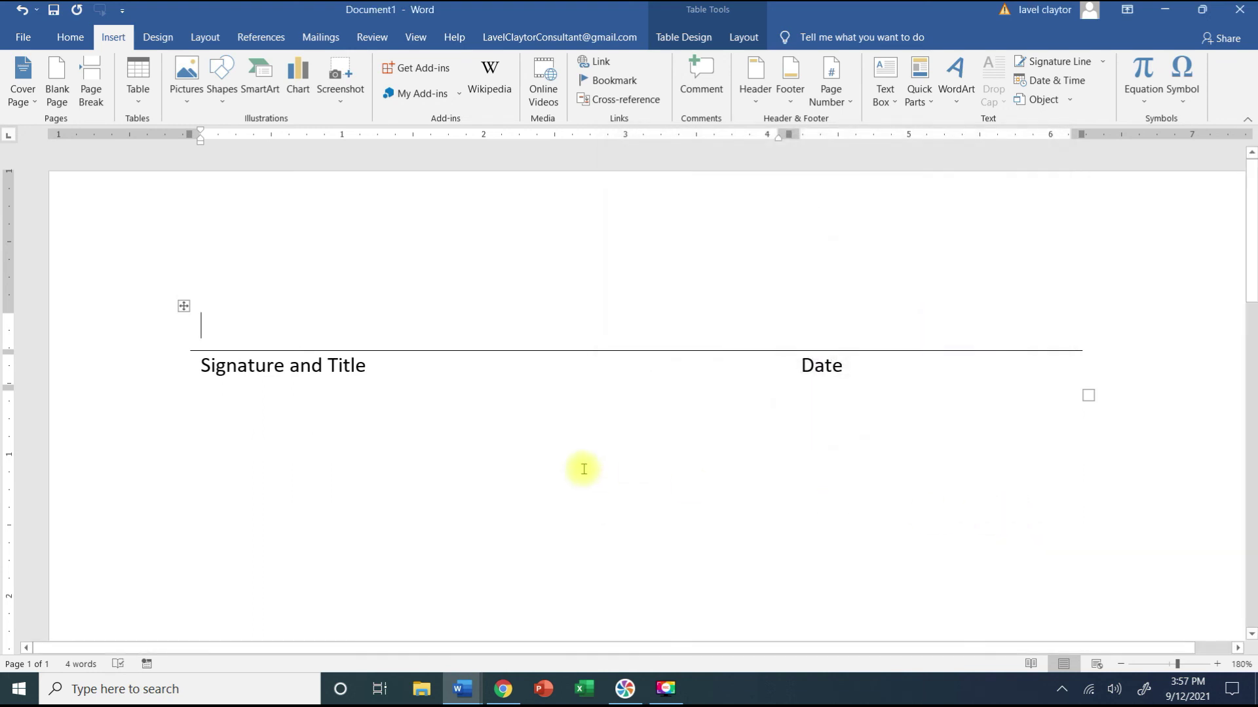
Type 'sign' in a new document to confirm no AutoText suggestion, then close both documents unsaved
key("ctrl+n")
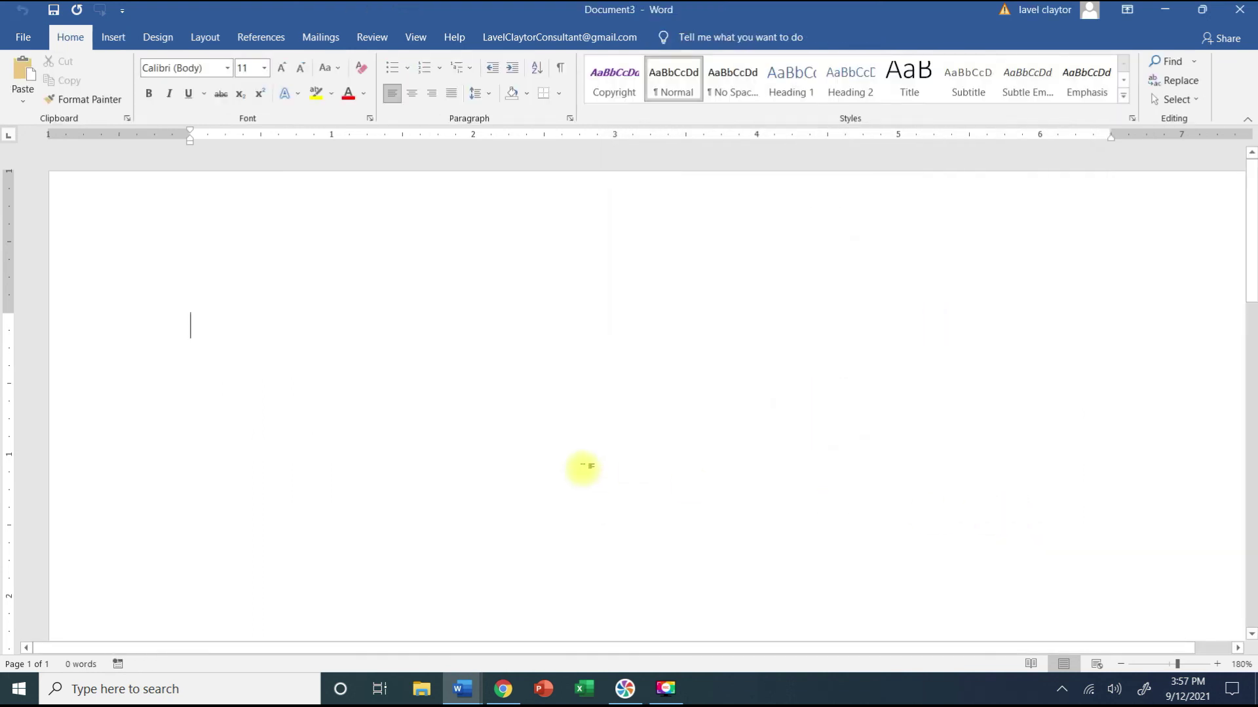
type("sign")
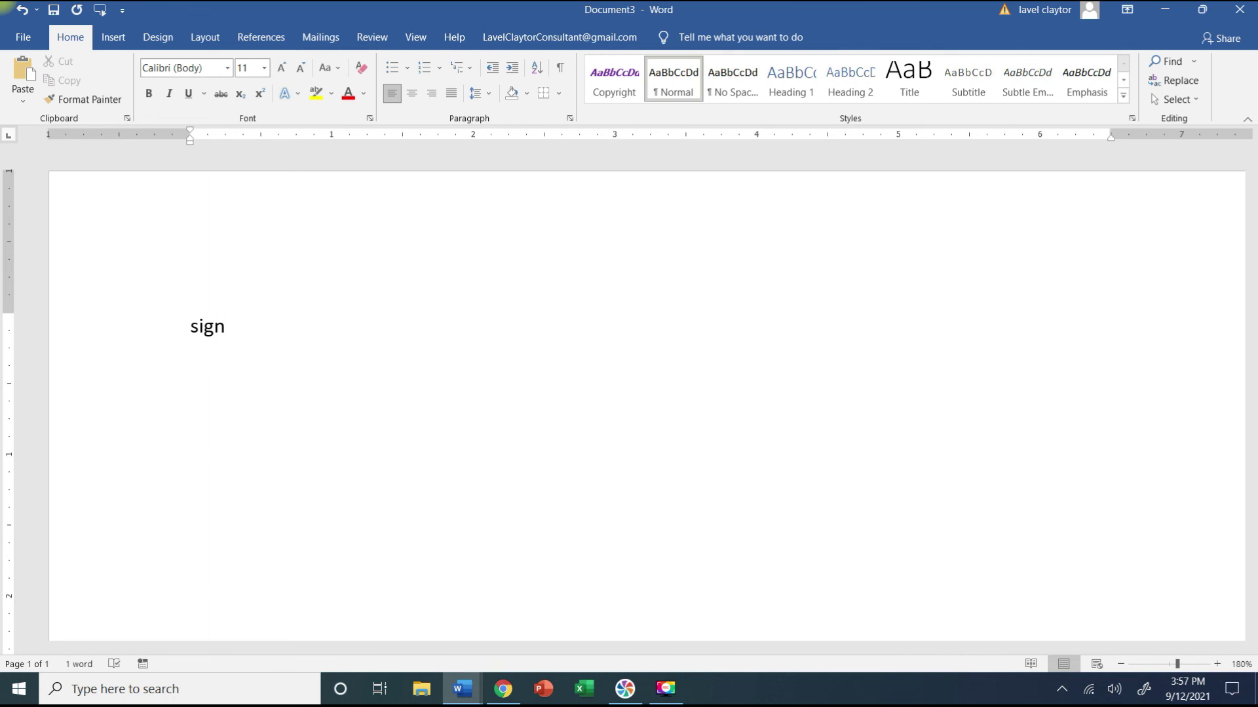
left_click(1239, 9)
left_click(696, 434)
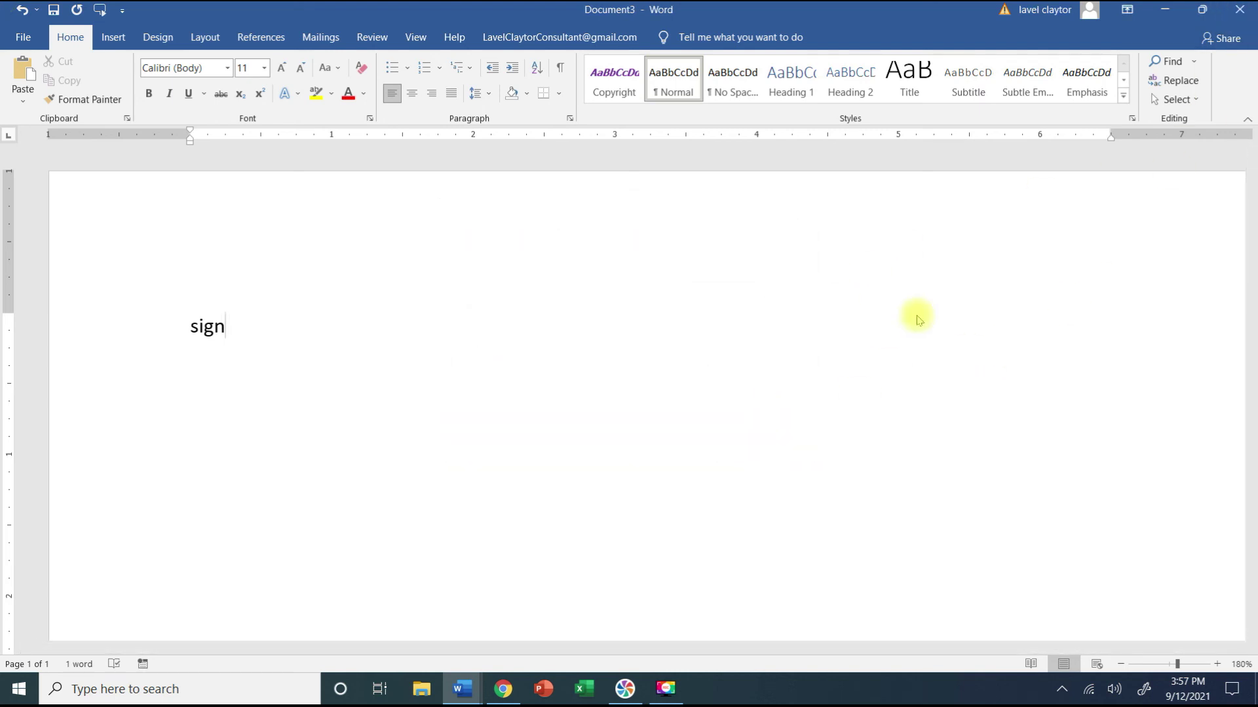
left_click(1241, 12)
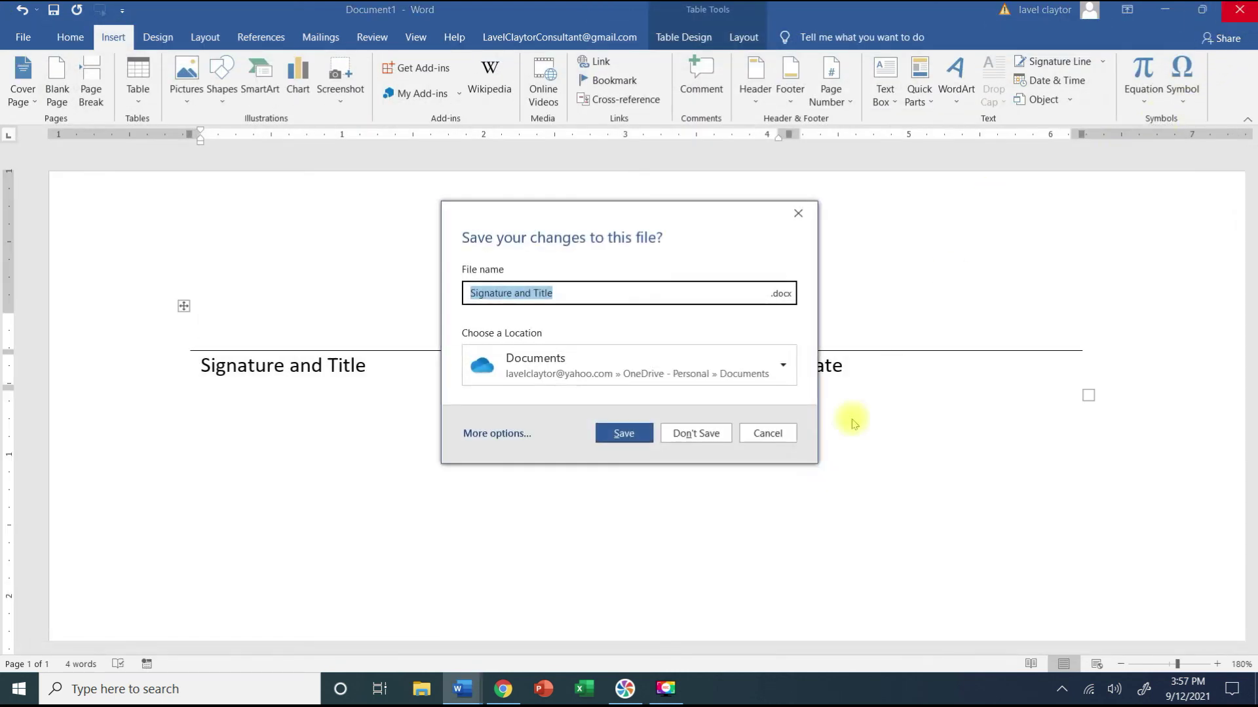
left_click(691, 431)
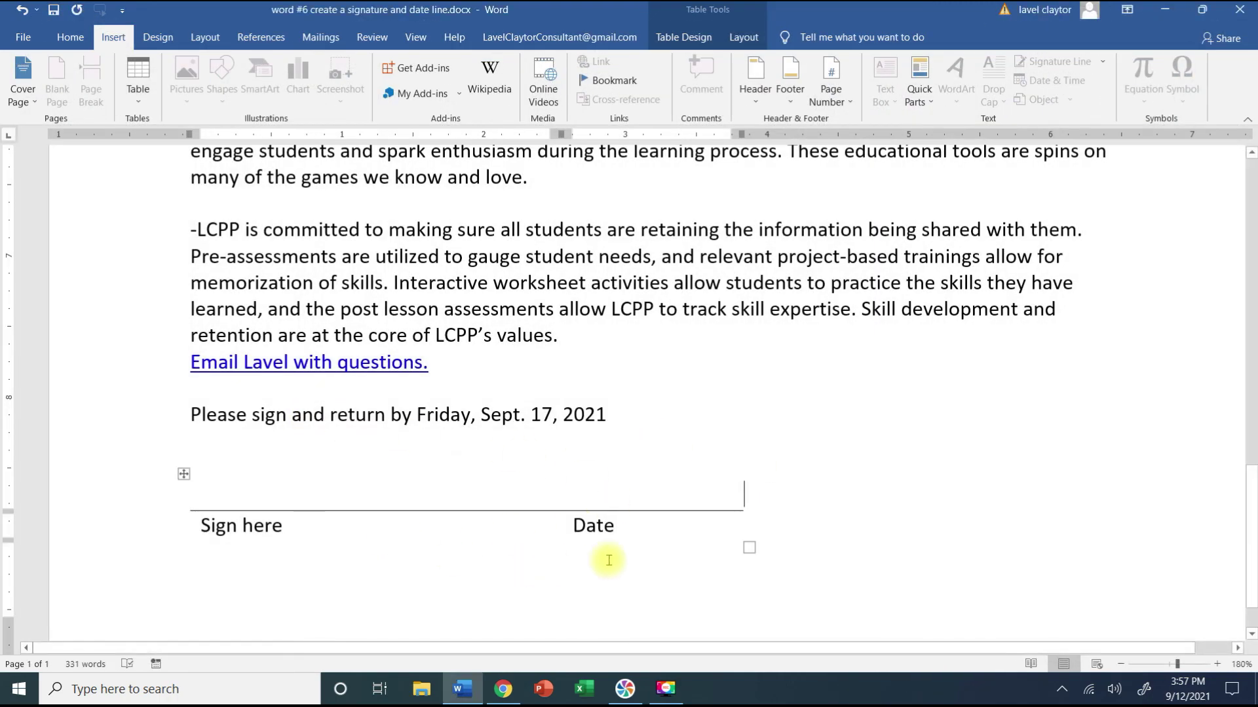